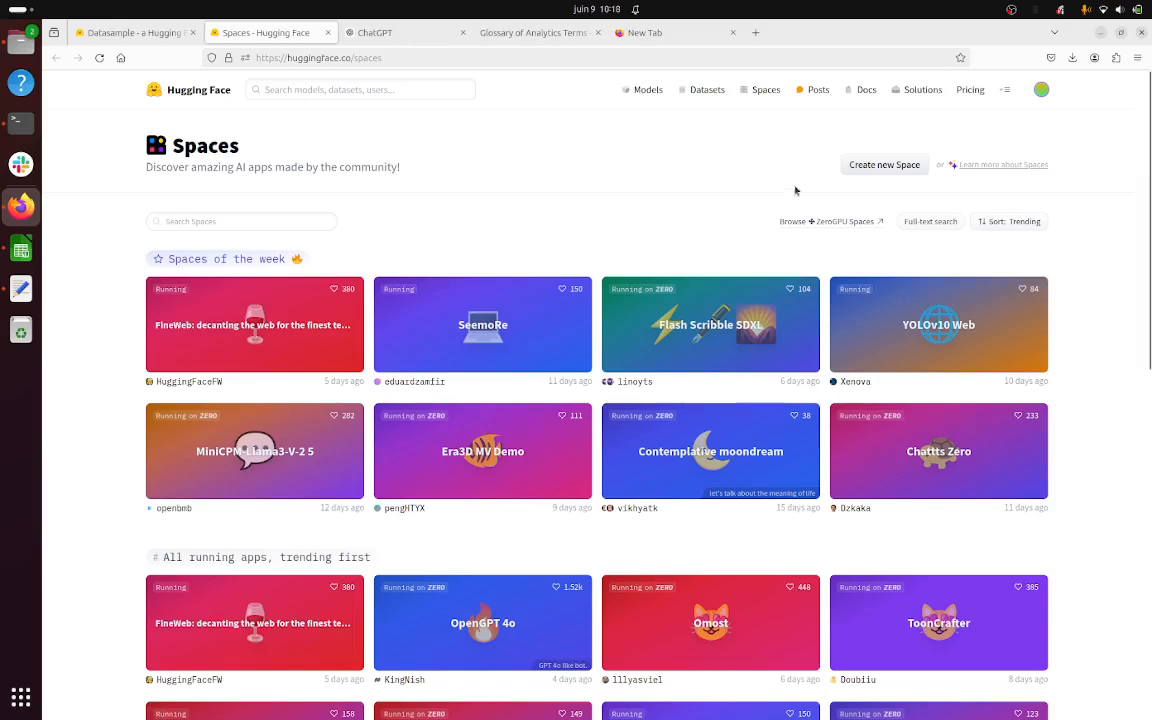
Start creating a new Space under the personal account and name it testtodelete.
click(1041, 92)
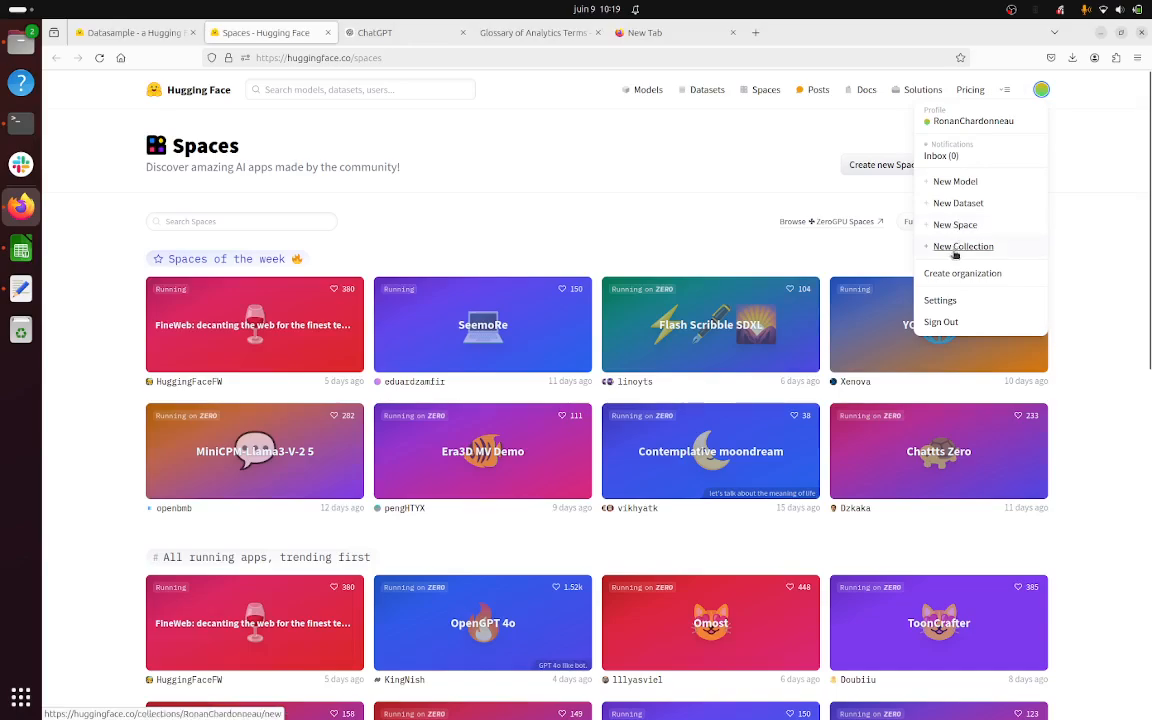
click(951, 227)
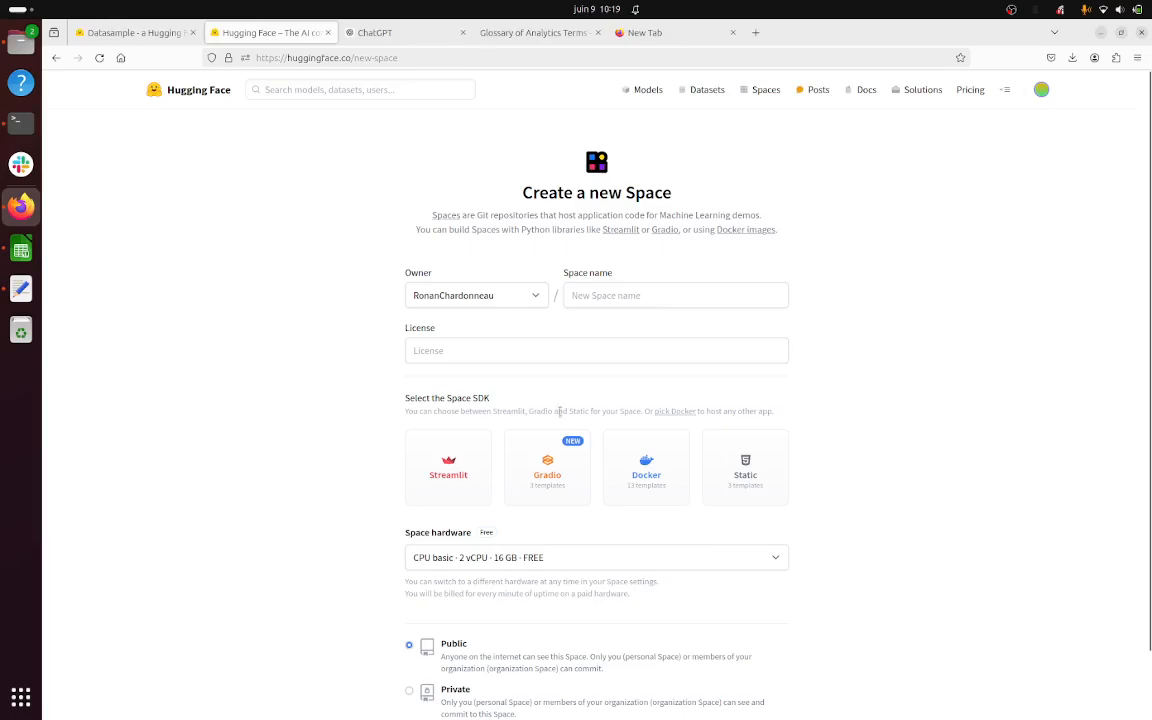
click(616, 293)
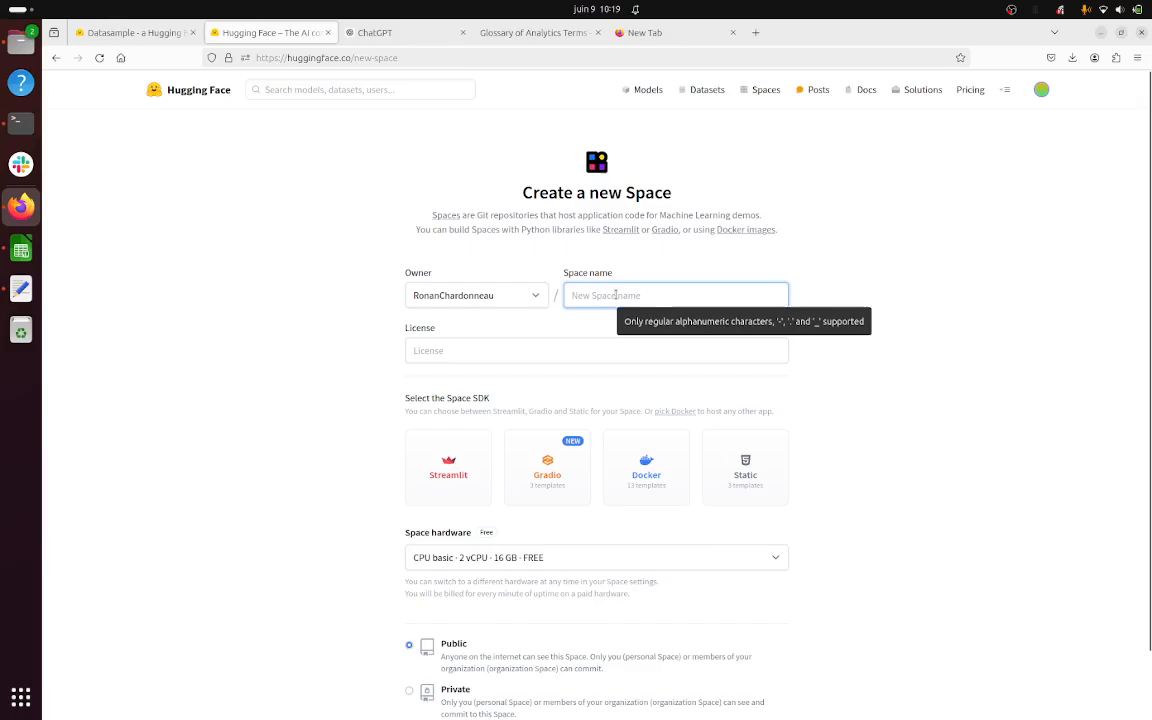
text(testtodelete)
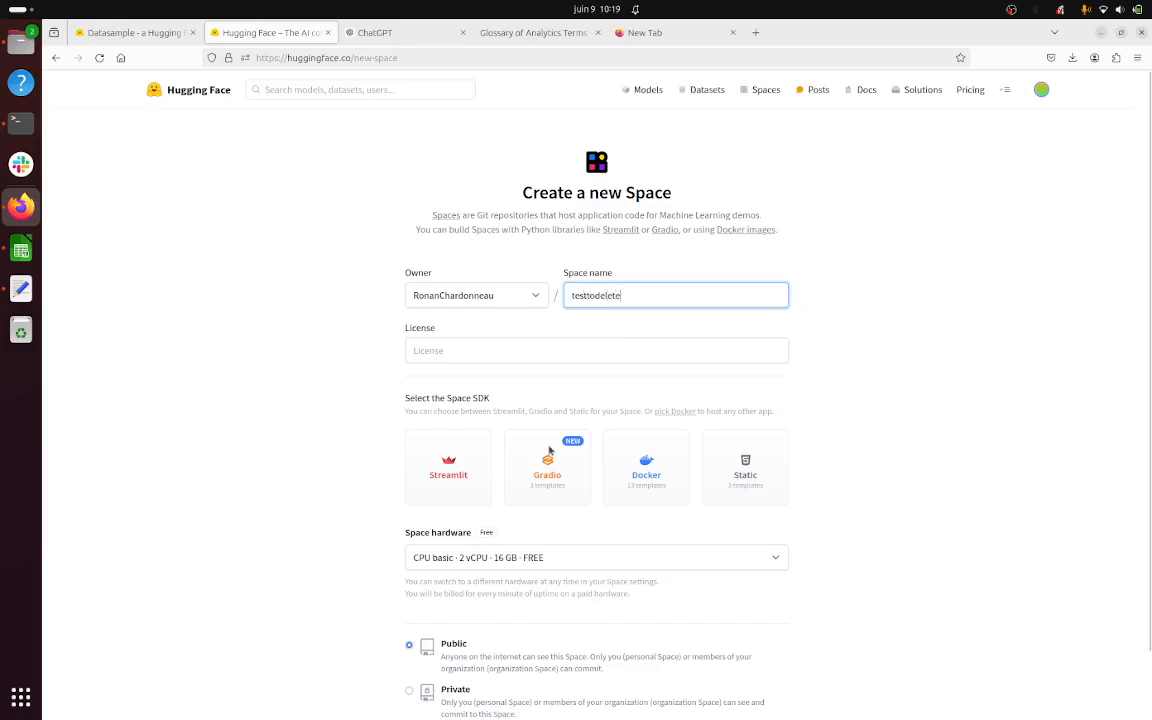
Choose Gradio as the Space SDK with the chatbot template.
click(548, 468)
scroll(600, 460, down, 3)
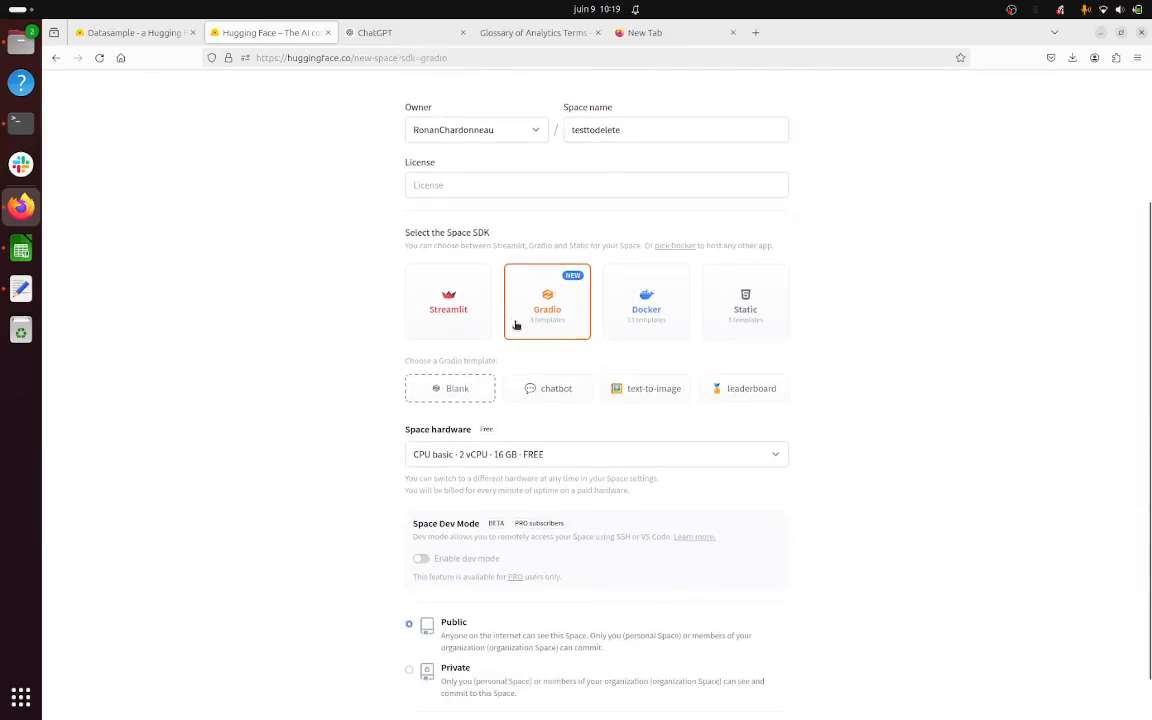
click(553, 390)
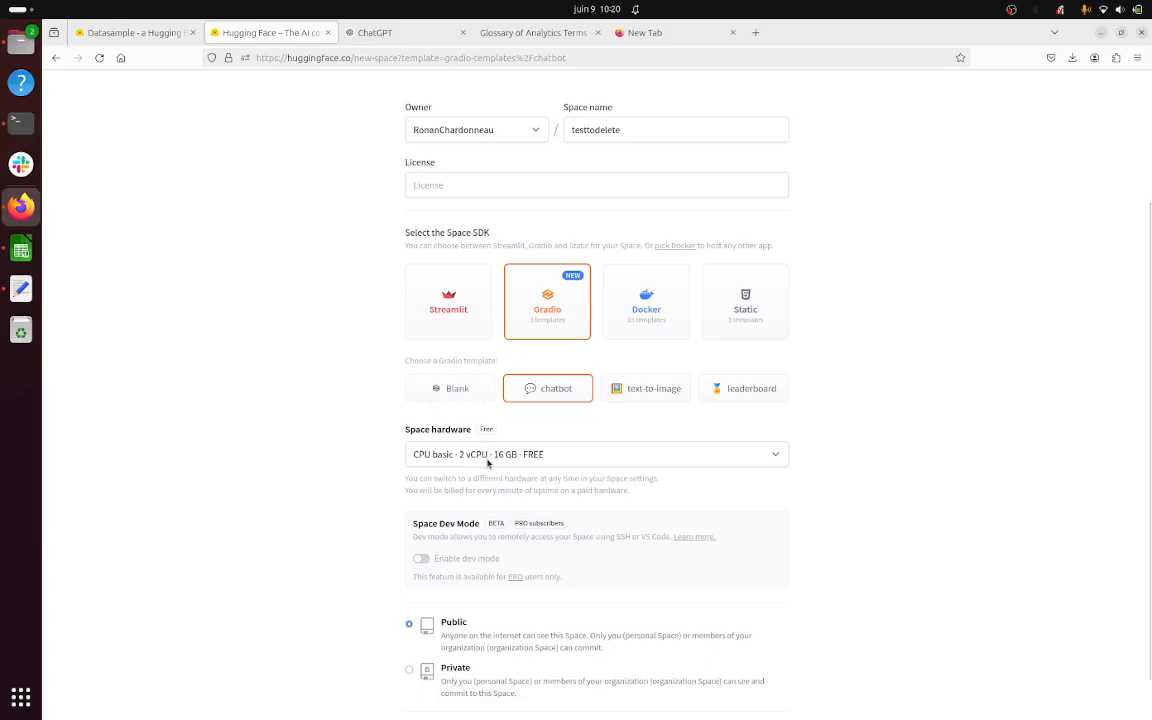
Keep the free CPU basic hardware (2 vCPU, 16 GB), create the Space and dismiss its build log.
click(558, 455)
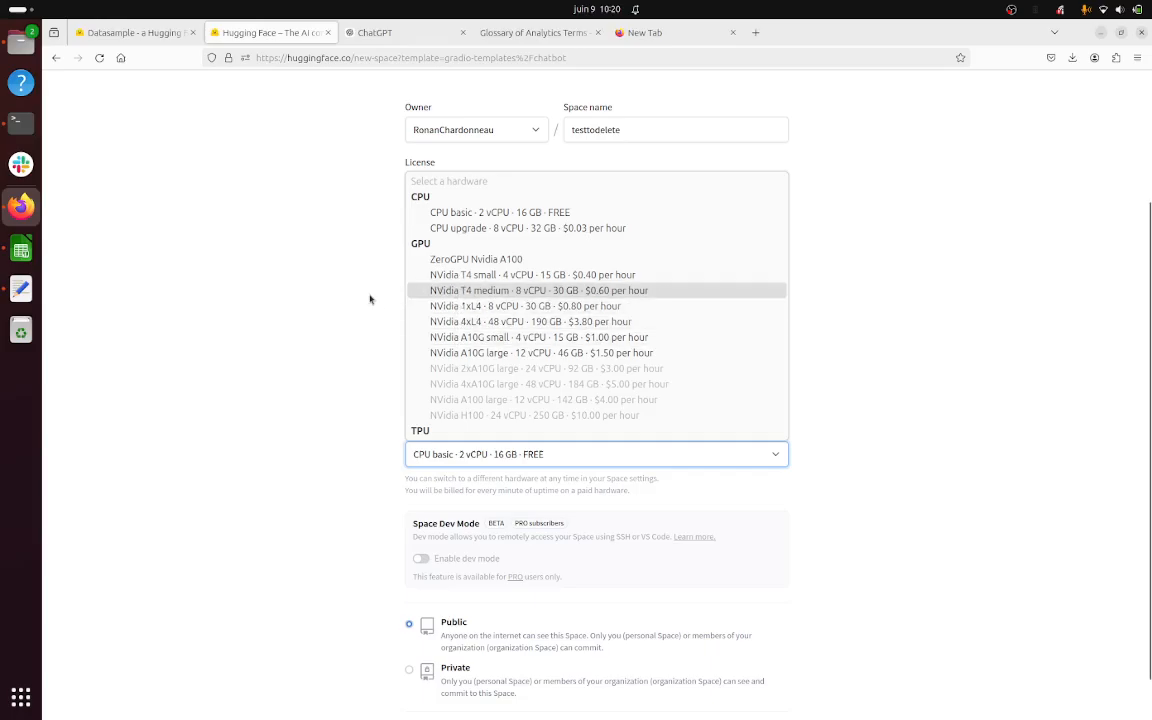
click(456, 212)
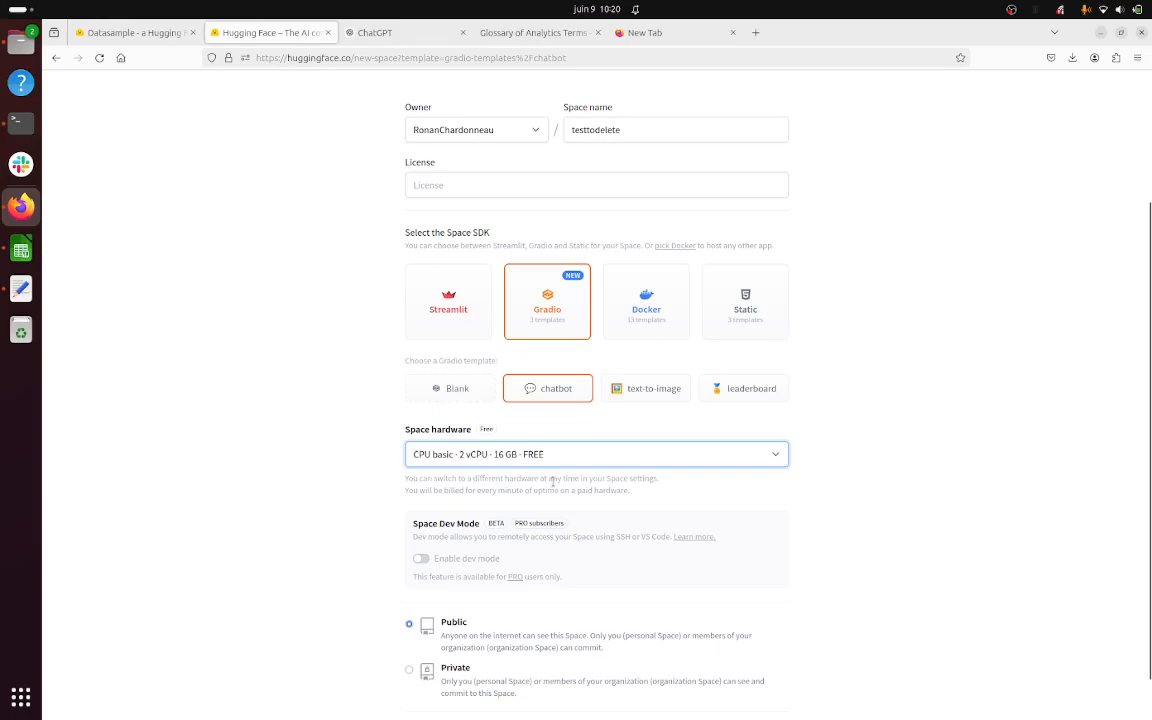
scroll(510, 427, down, 1)
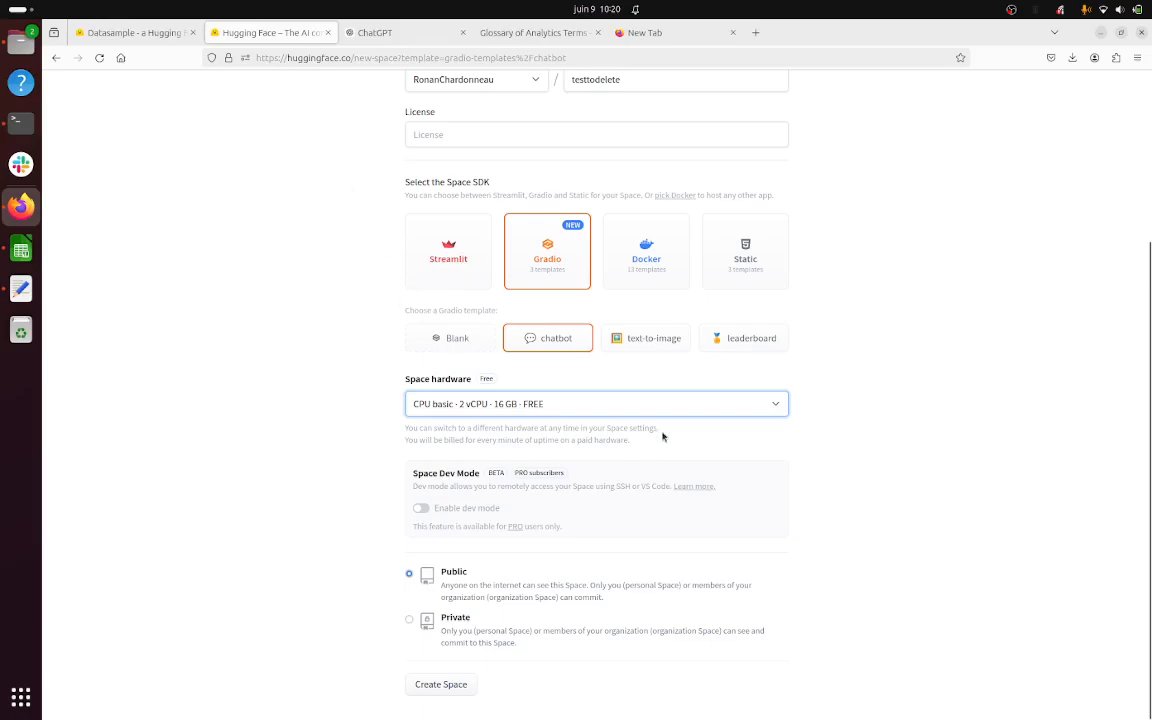
click(464, 685)
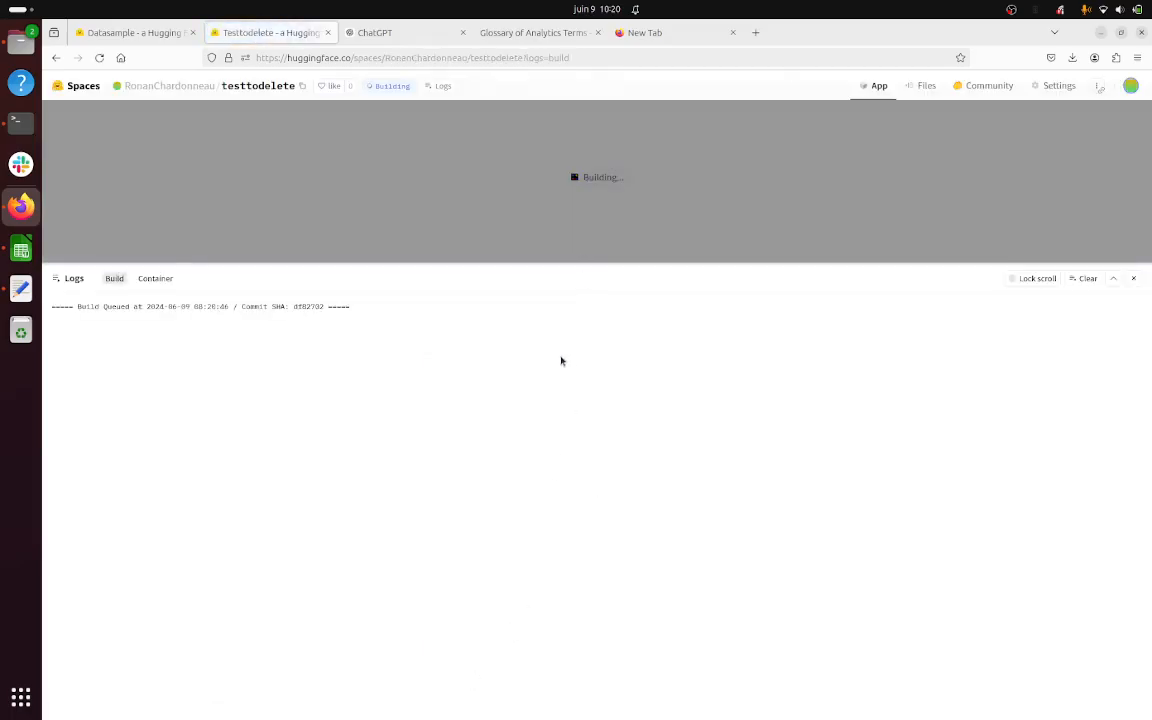
click(1135, 279)
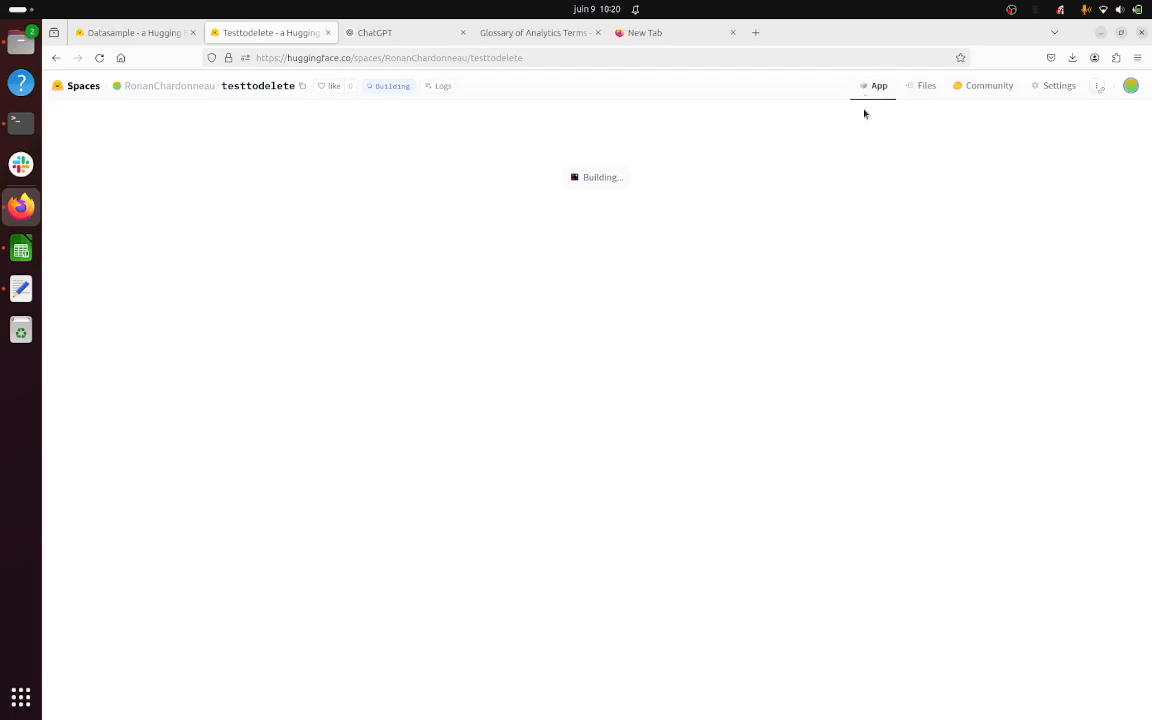
View the Space's file list, then review its container and build logs.
click(927, 86)
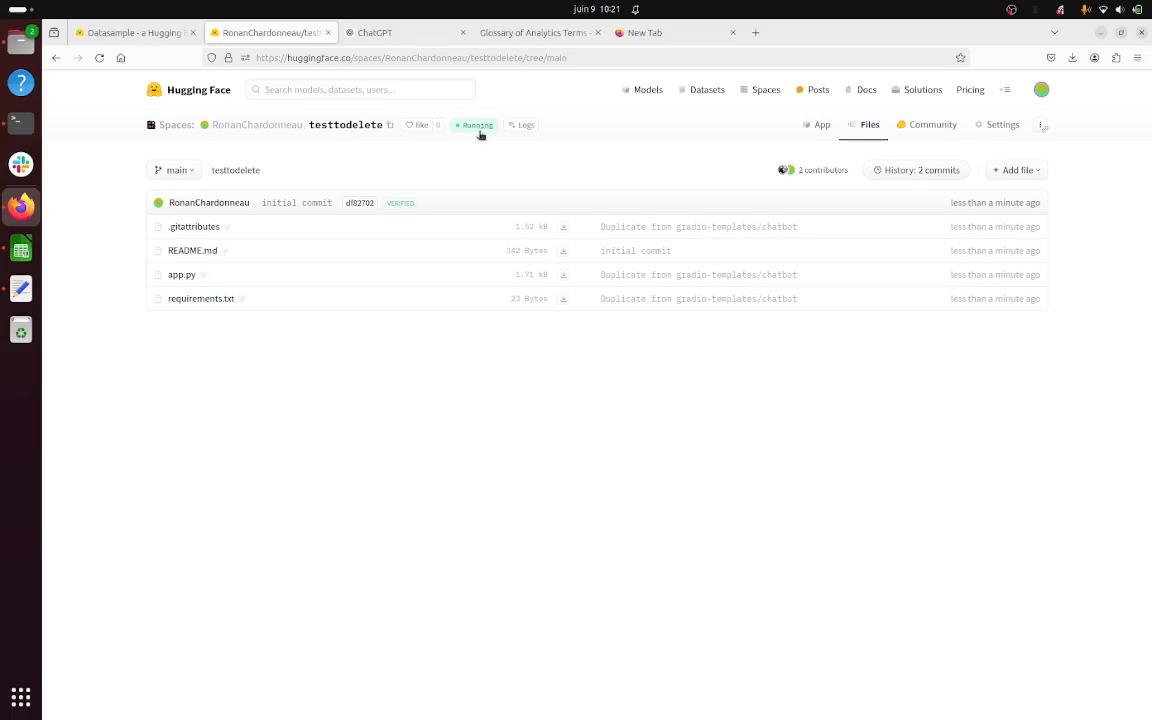
click(520, 126)
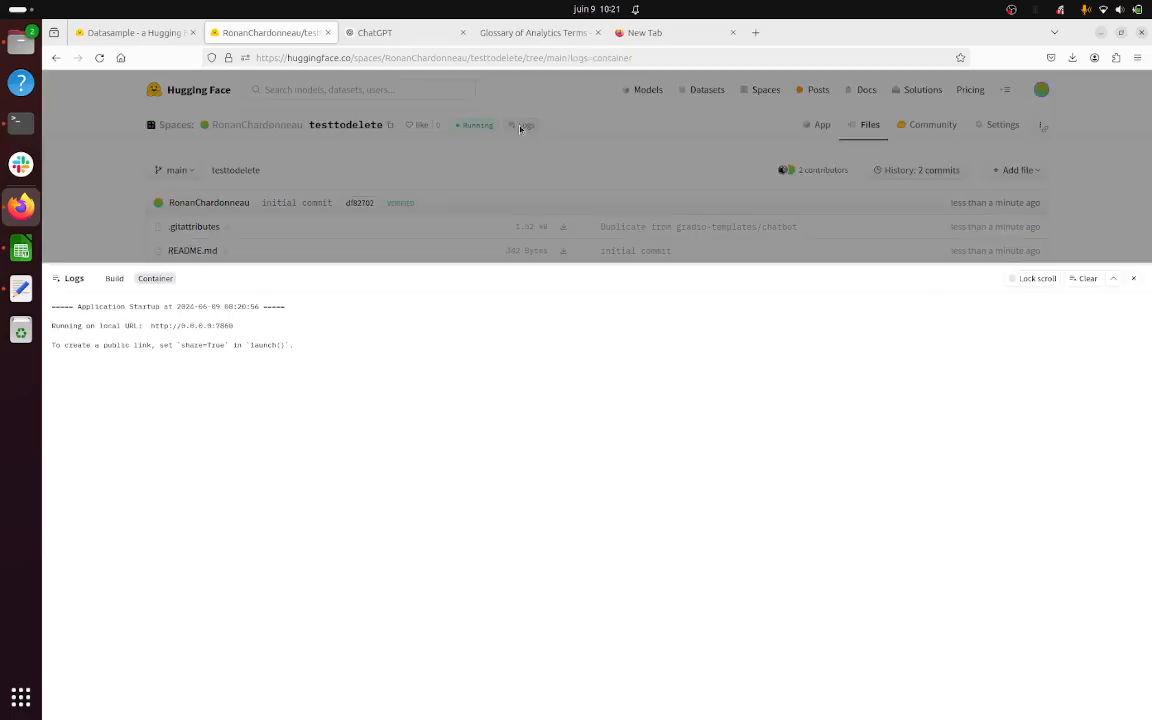
click(113, 280)
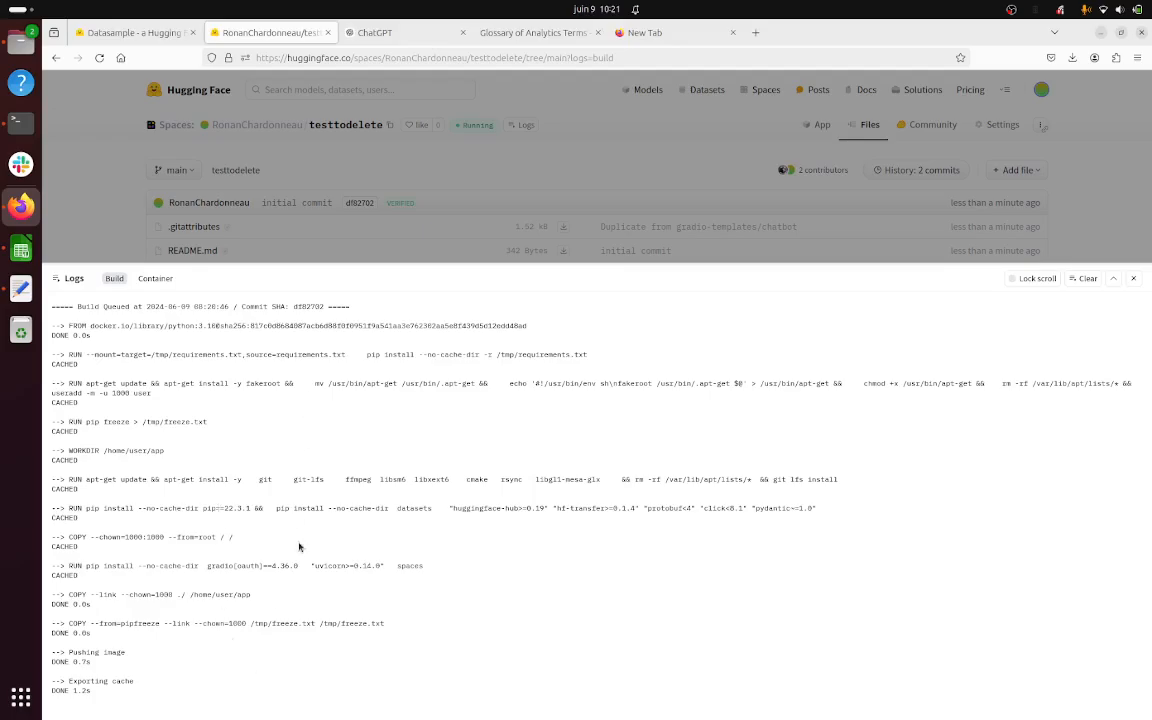
click(626, 187)
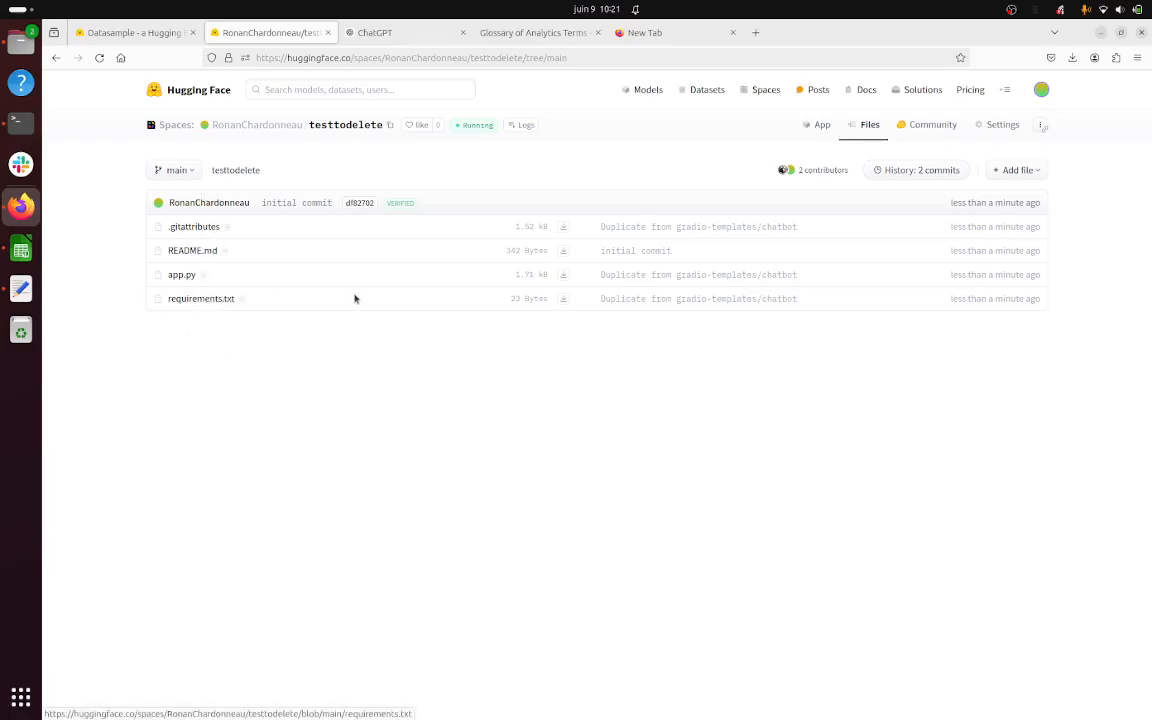
Open app.py and copy its entire code, from the gradio import to demo.launch().
click(178, 276)
scroll(432, 398, down, 4)
scroll(435, 381, up, 5)
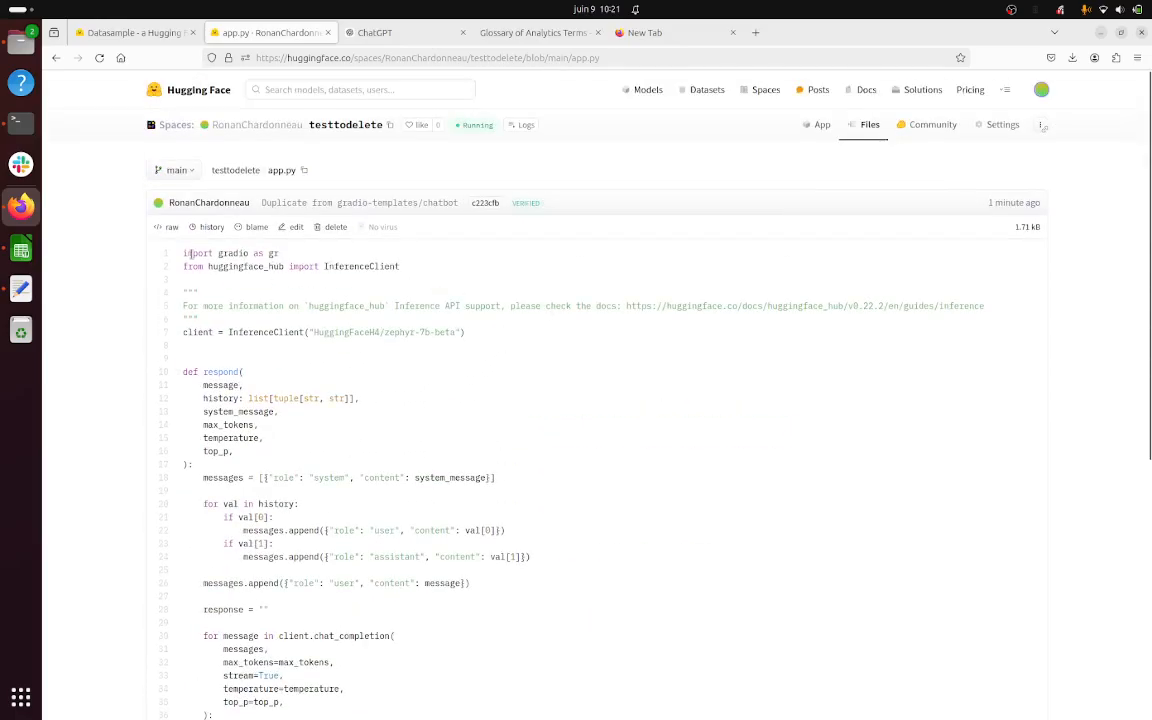
drag(183, 253, 381, 674)
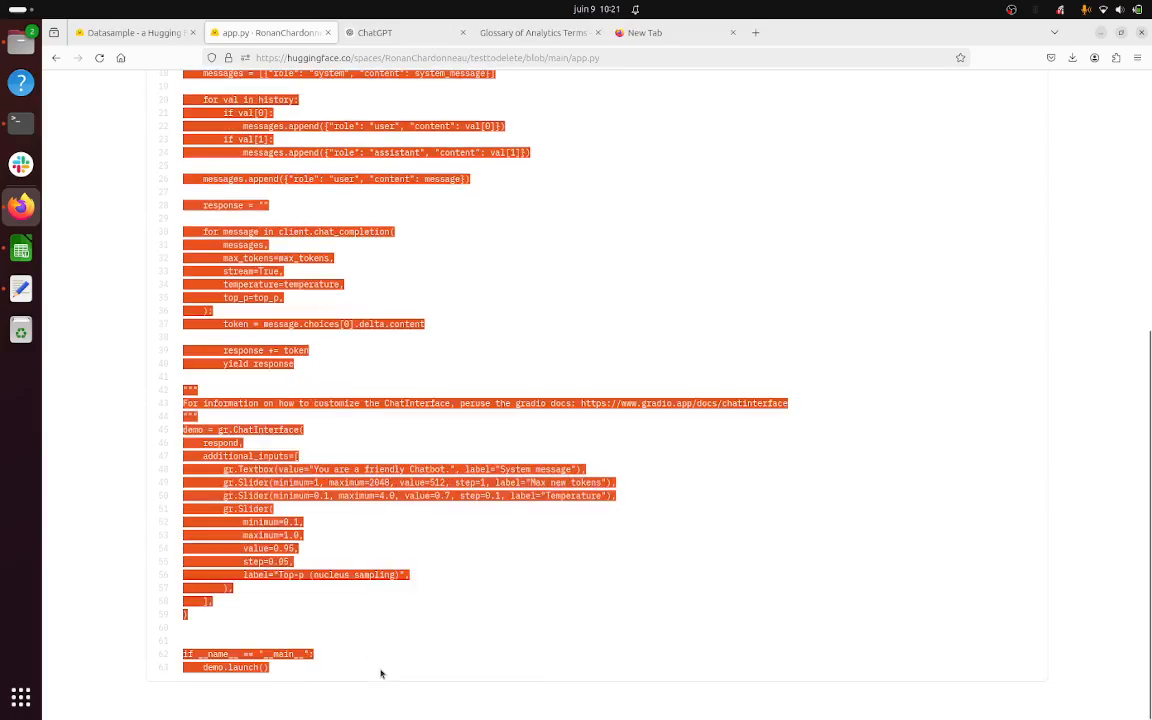
In a new ChatGPT chat, ask to turn this Hugging Face script into a hello world, including the copied app.py code.
click(379, 32)
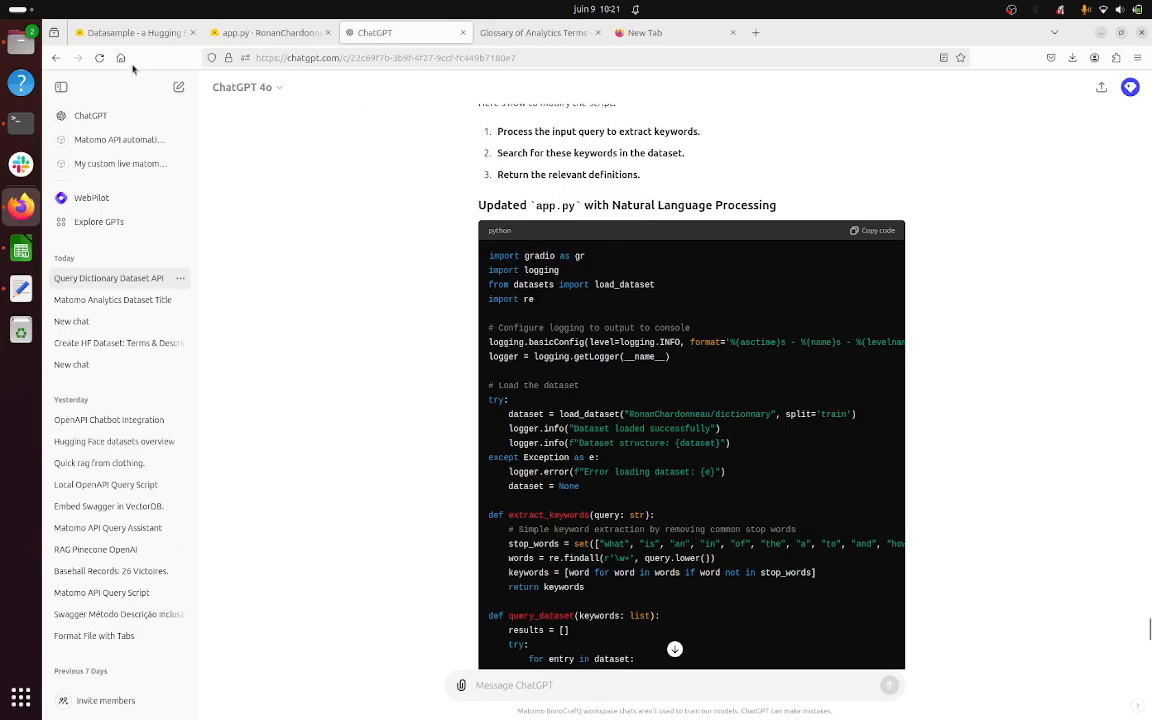
click(179, 87)
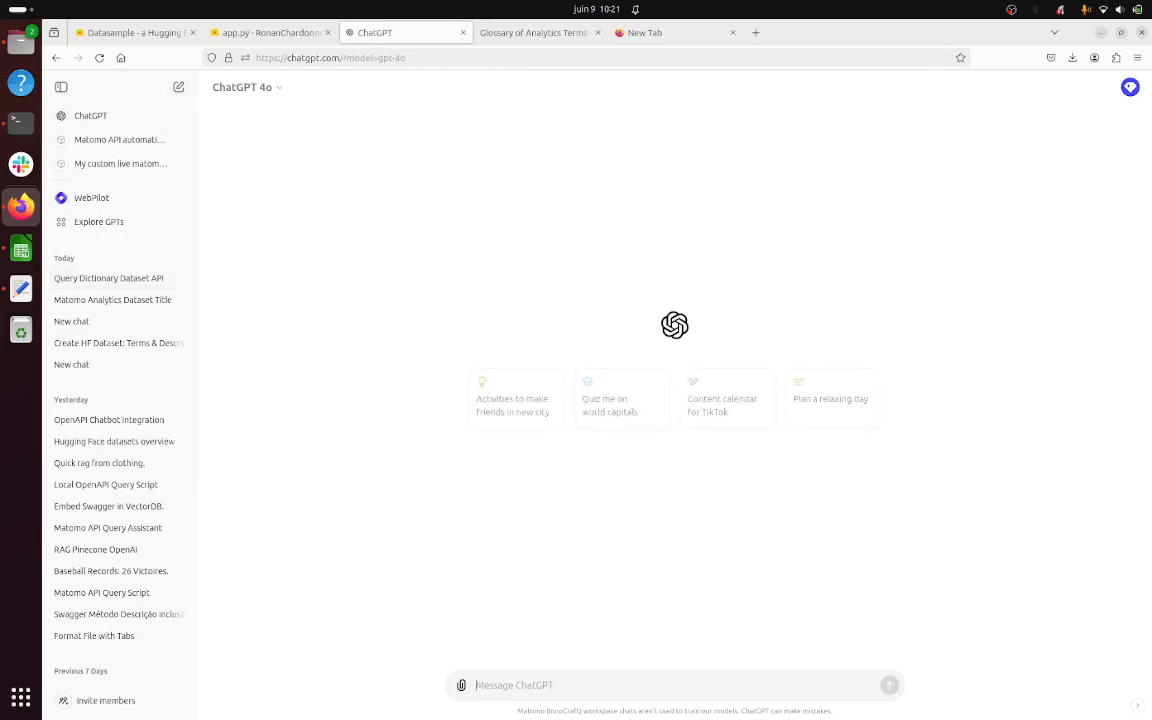
text(from this s)
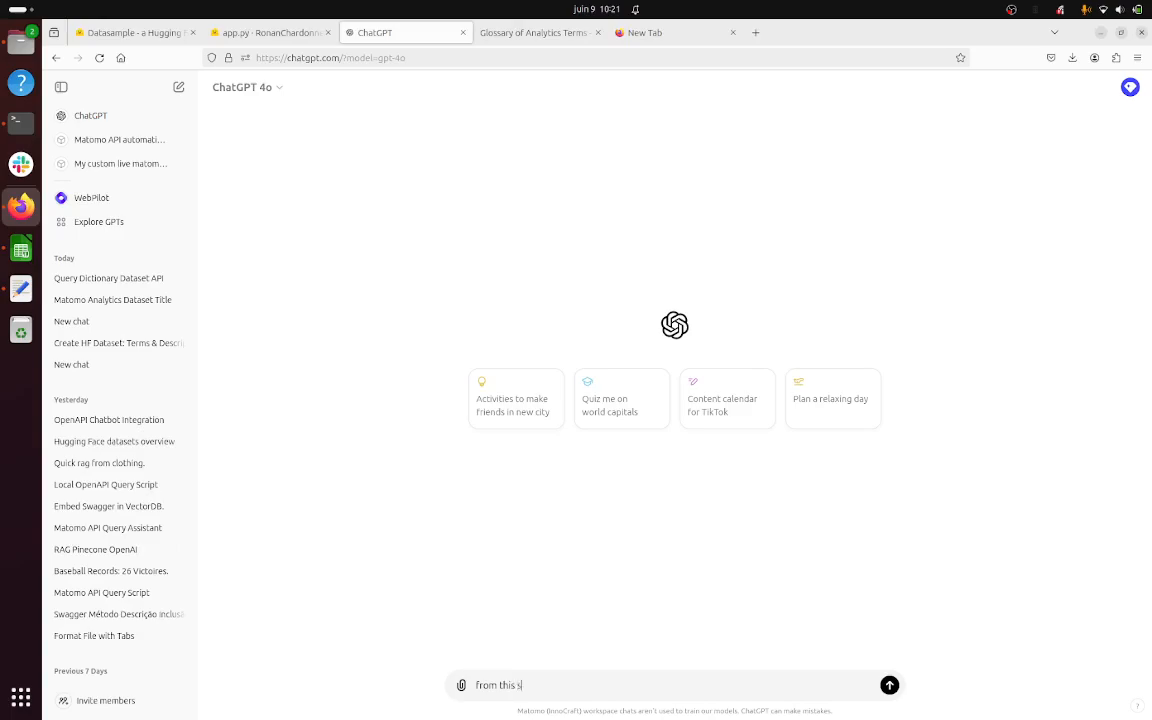
text(cript on hugging face, i want you to turn it into an hello worl)
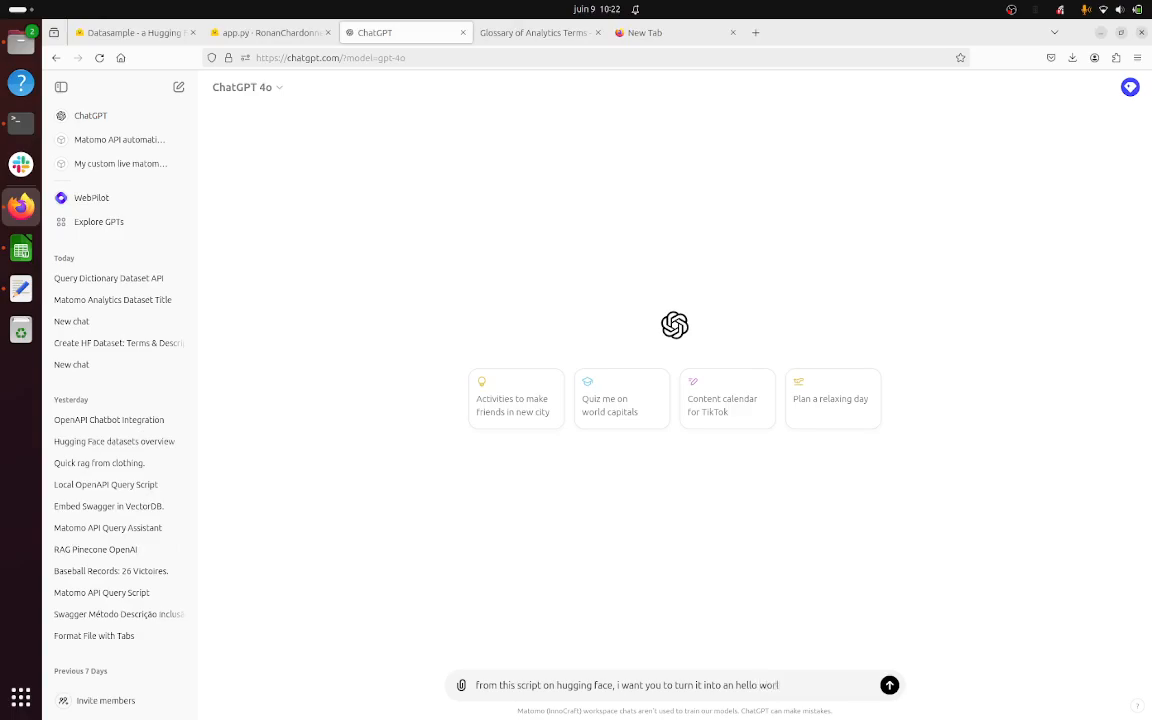
key(ctrl+v)
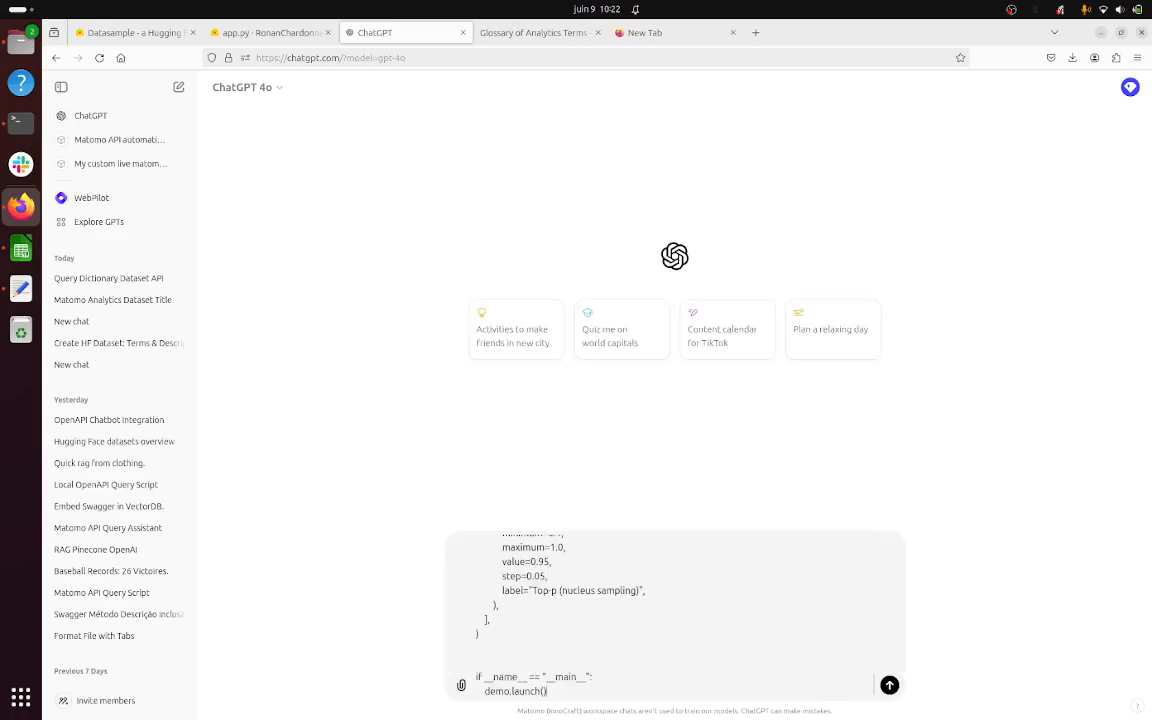
key(Return)
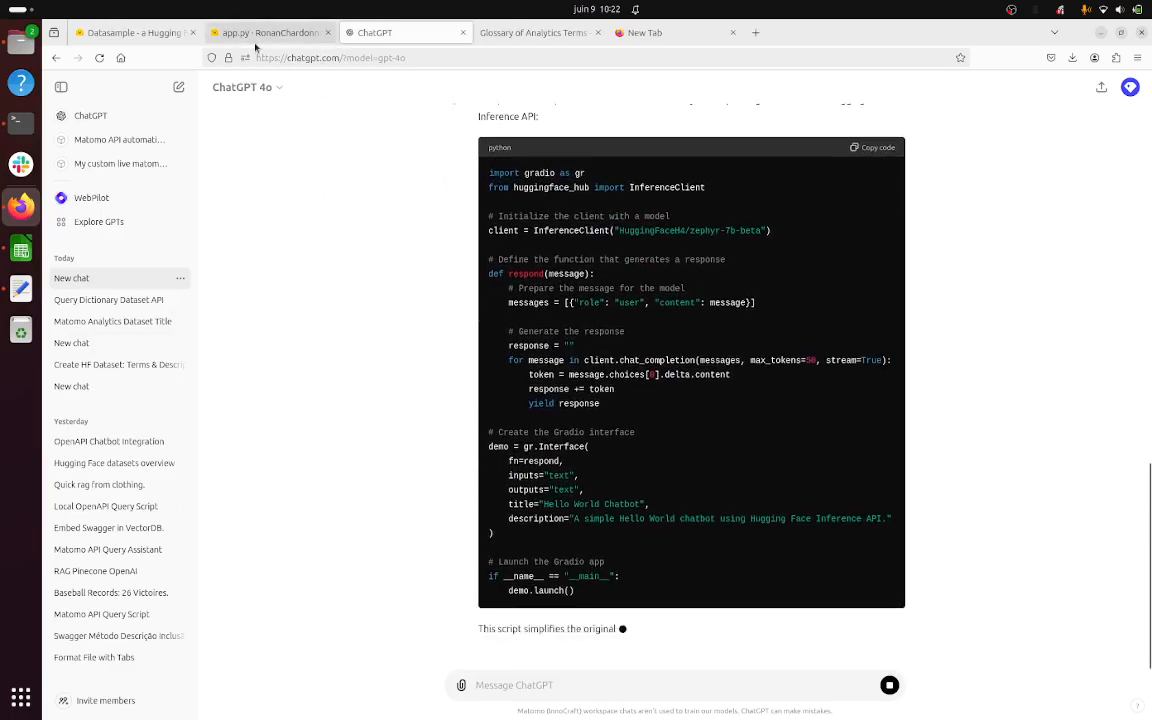
Return to the Space on Hugging Face and inspect requirements.txt and the container log.
click(258, 33)
scroll(455, 333, up, 5)
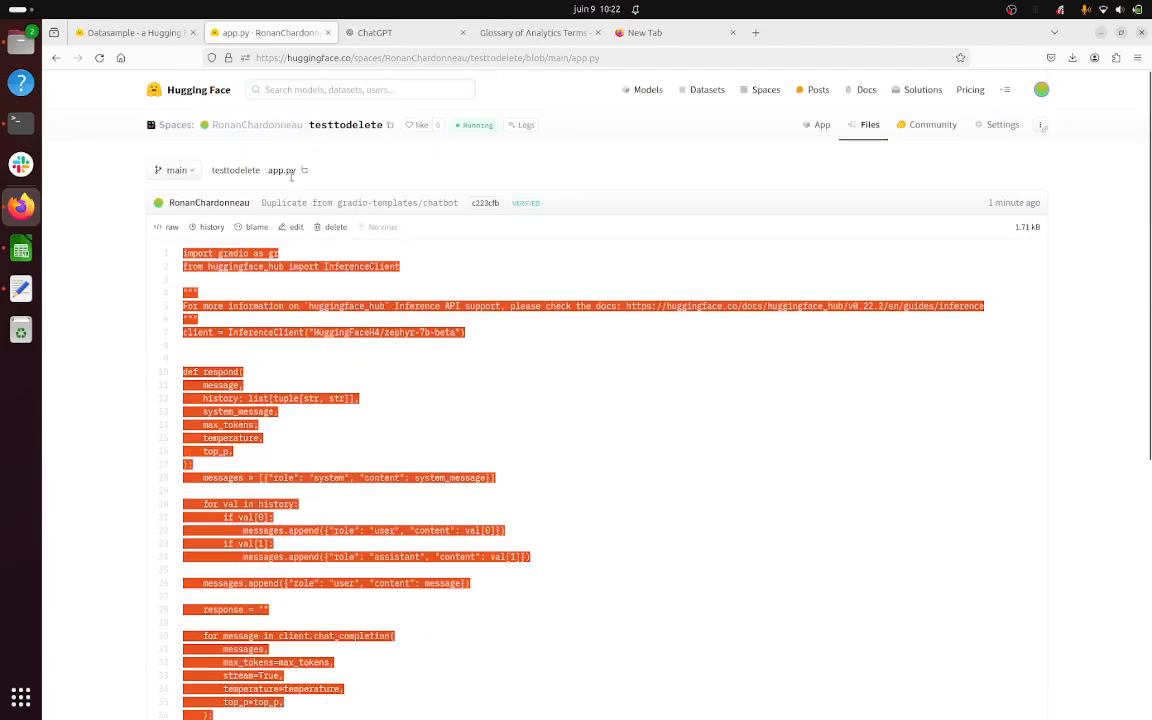
click(862, 125)
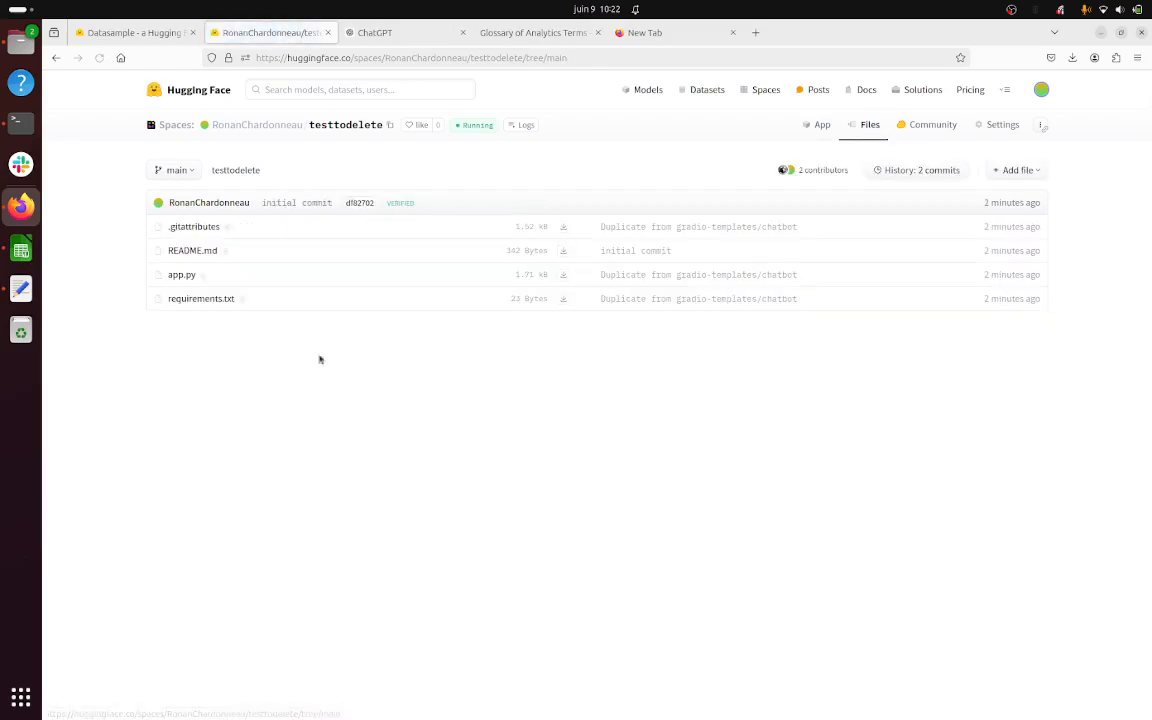
click(200, 304)
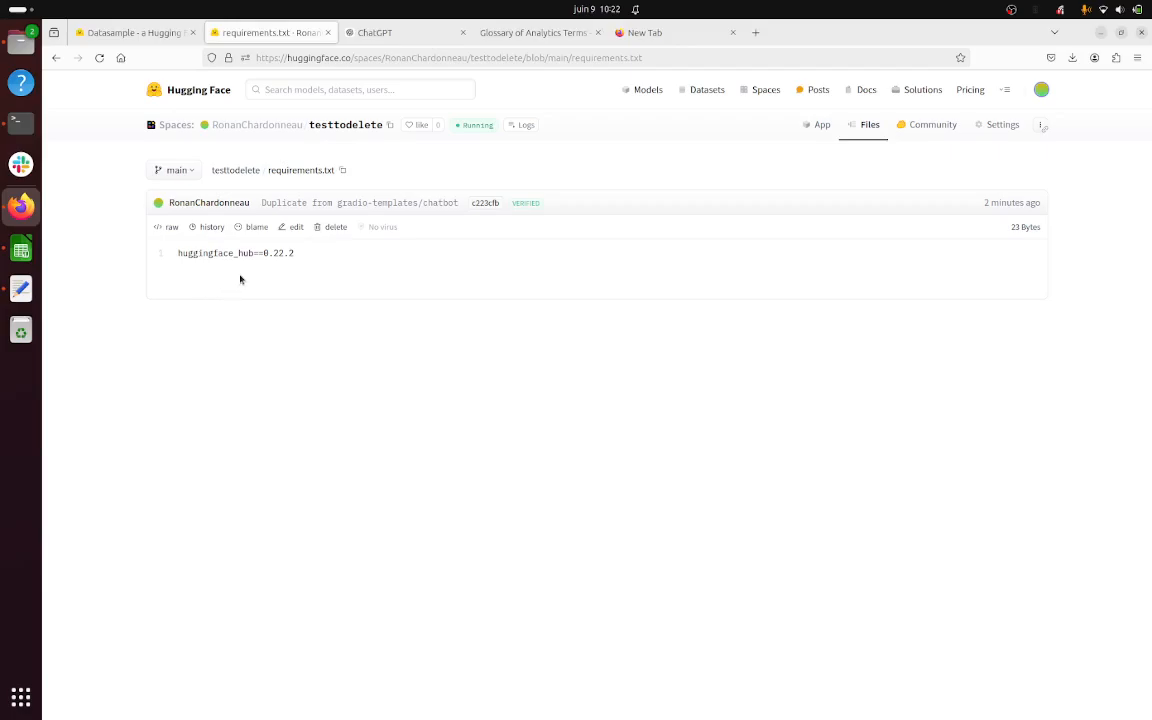
click(870, 126)
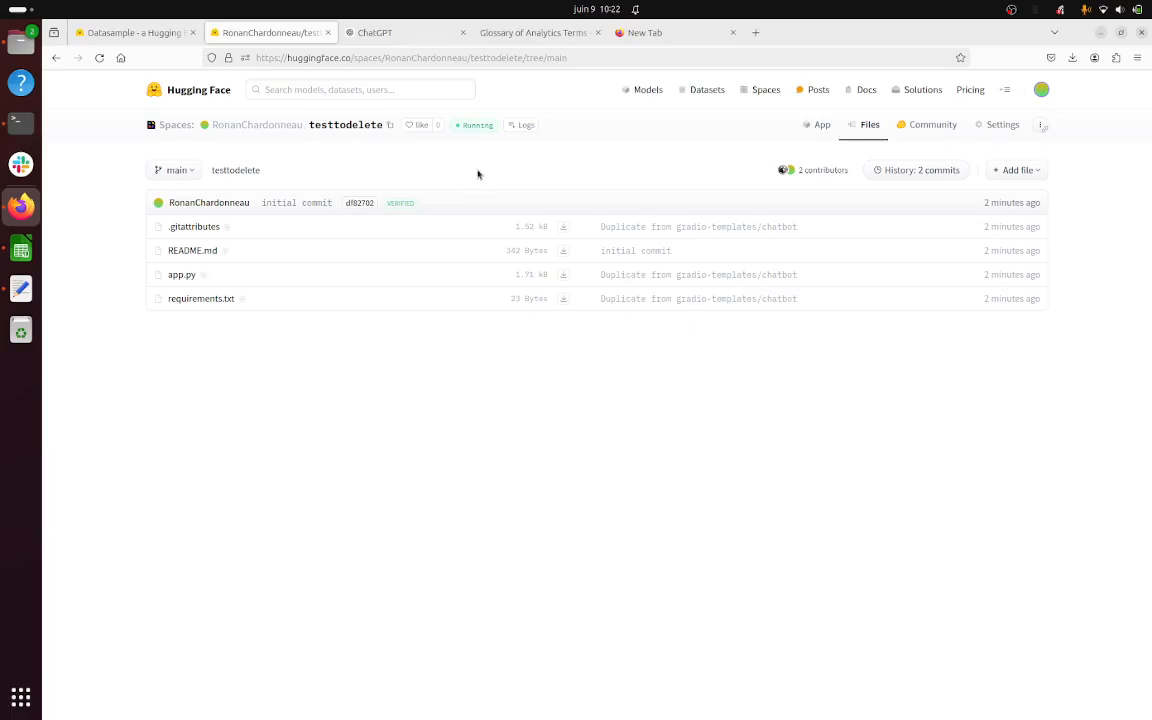
click(526, 125)
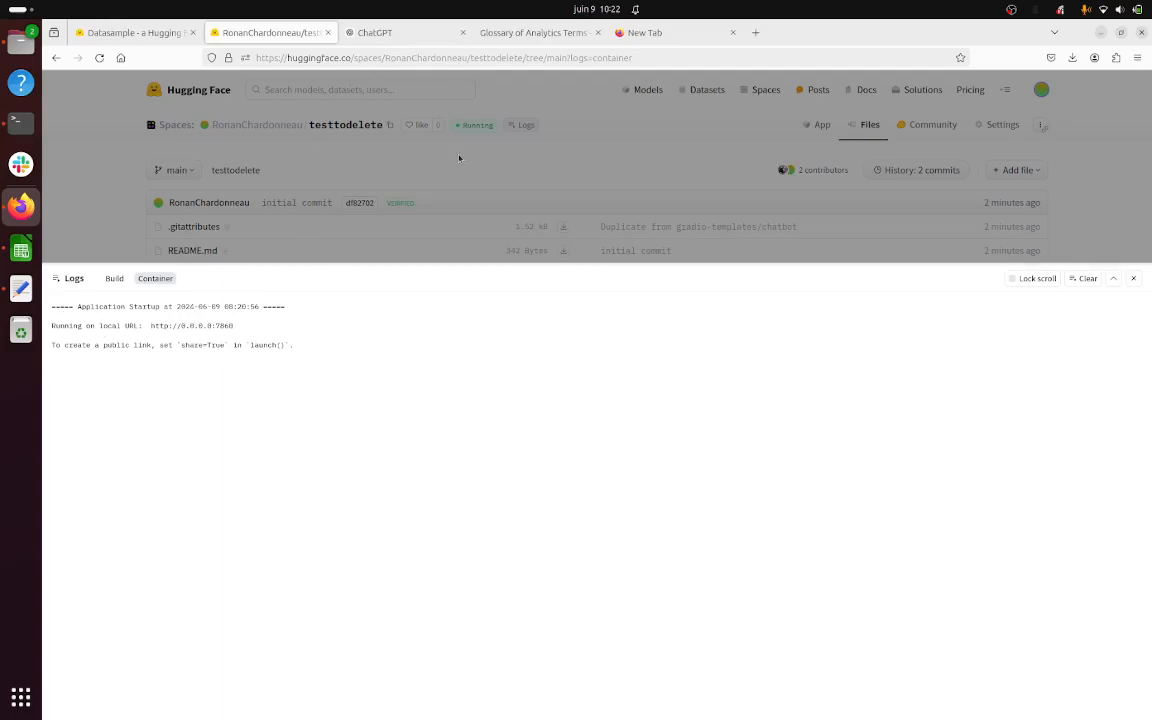
click(457, 158)
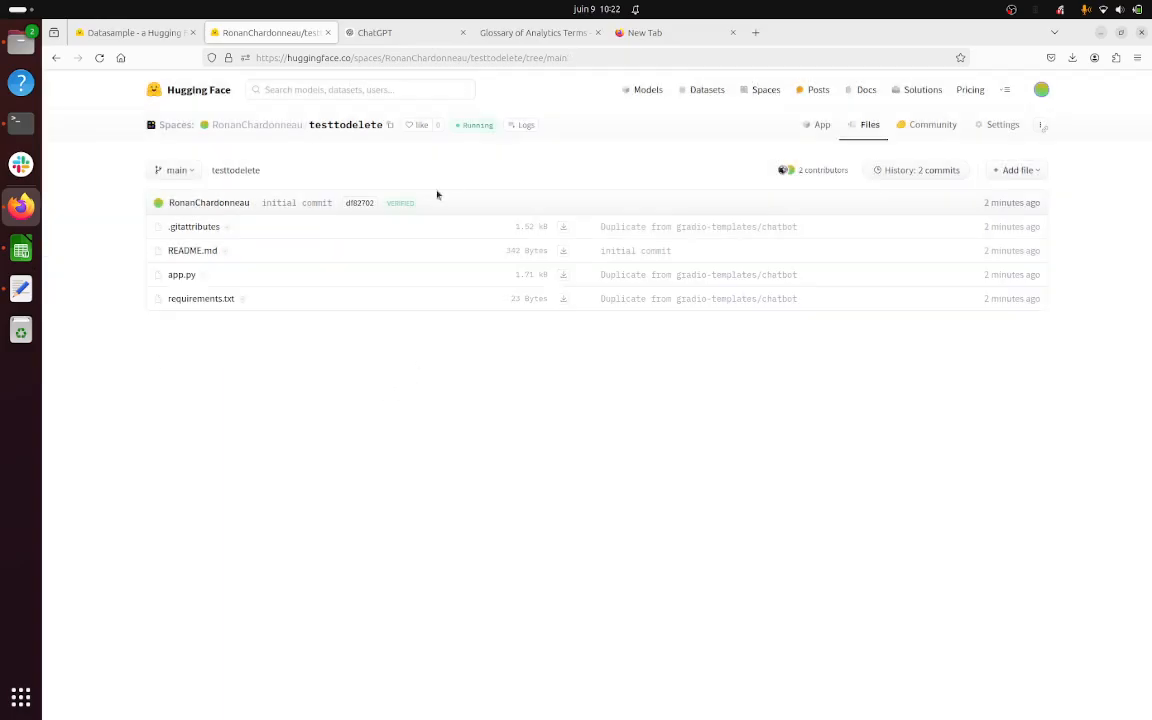
Copy the simplified Hello World chatbot code from ChatGPT's answer and read through its explanation.
click(400, 33)
scroll(692, 512, up, 3)
click(860, 253)
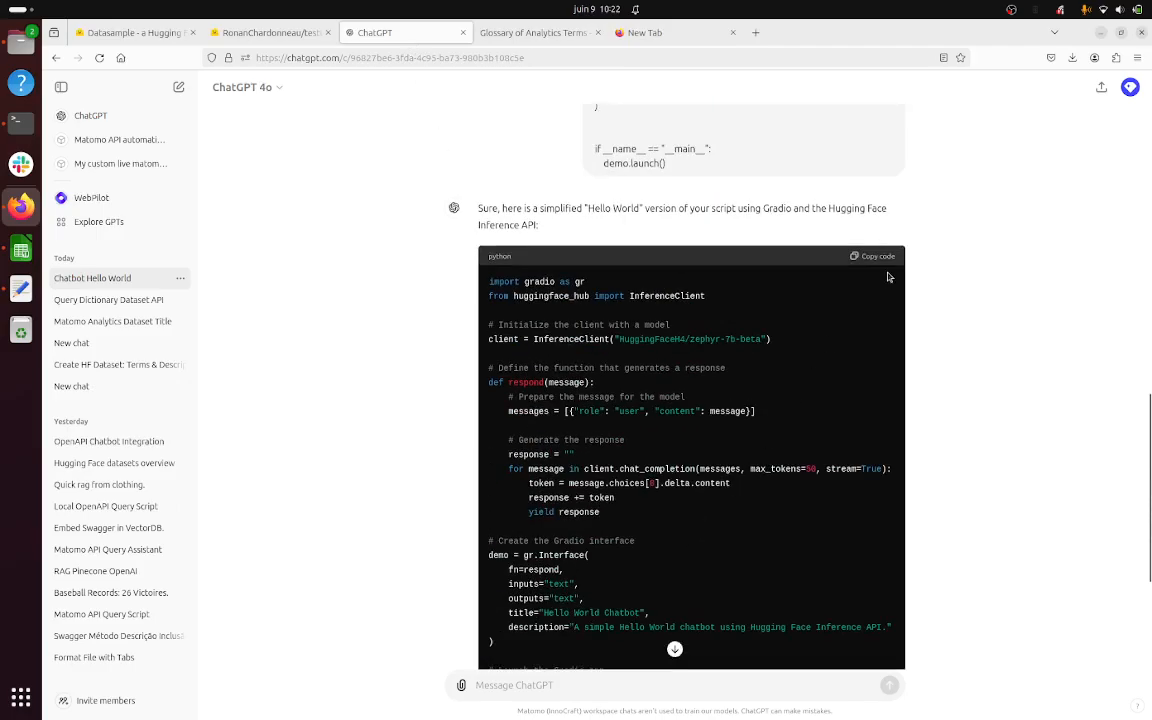
scroll(680, 432, down, 1)
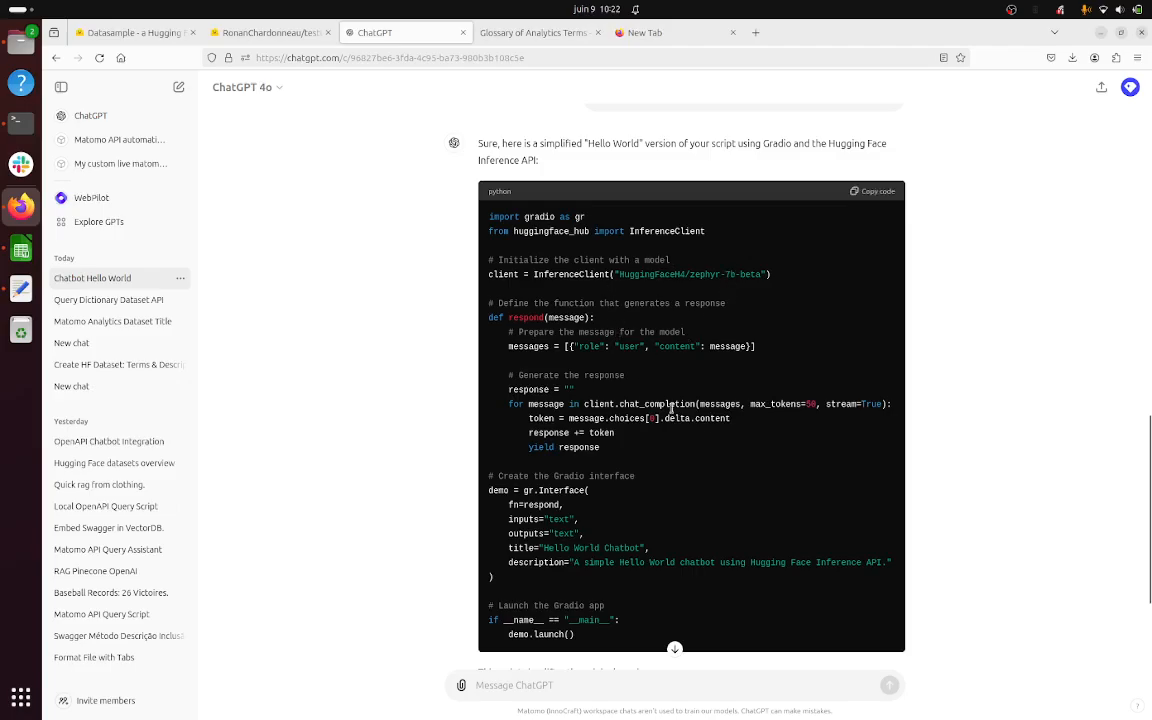
scroll(660, 580, down, 4)
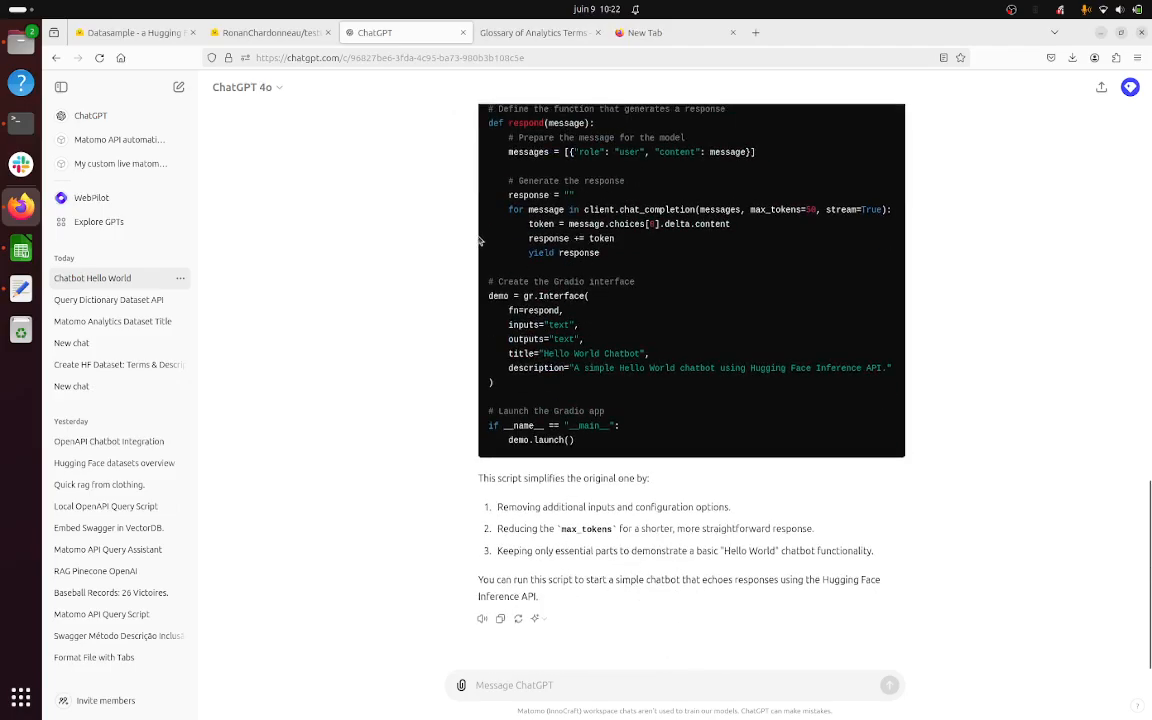
Open the Space's app.py for editing and replace all its code with the copied Hello World script.
click(525, 32)
click(295, 32)
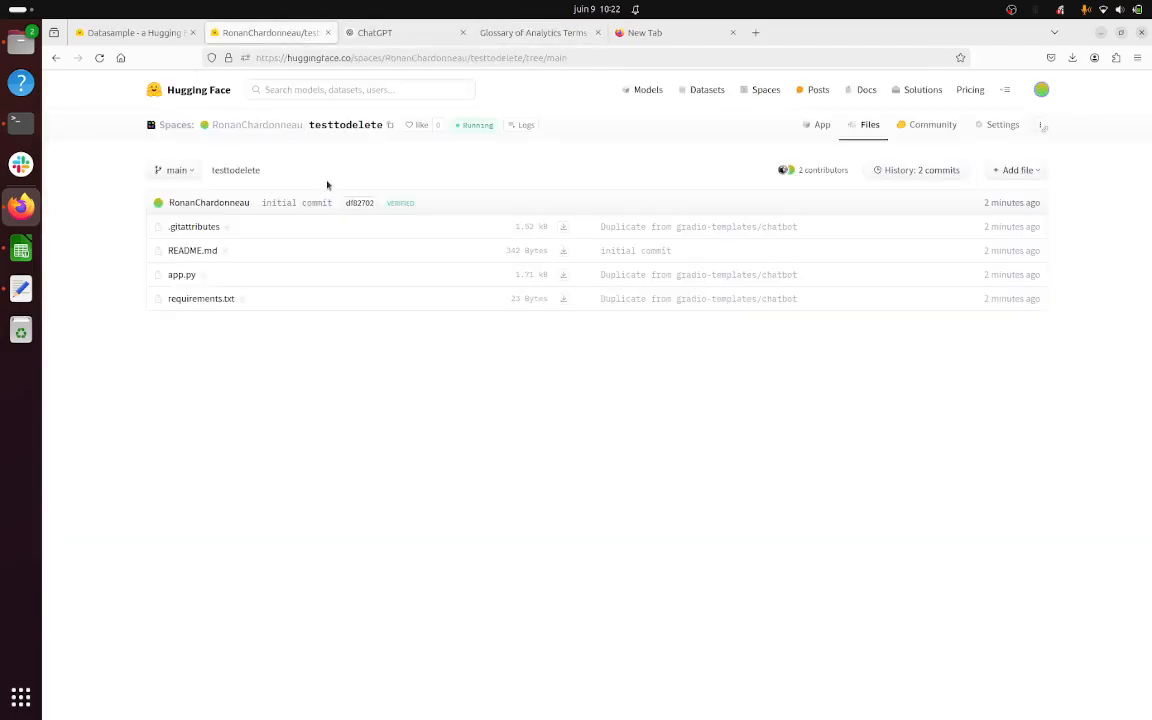
click(191, 279)
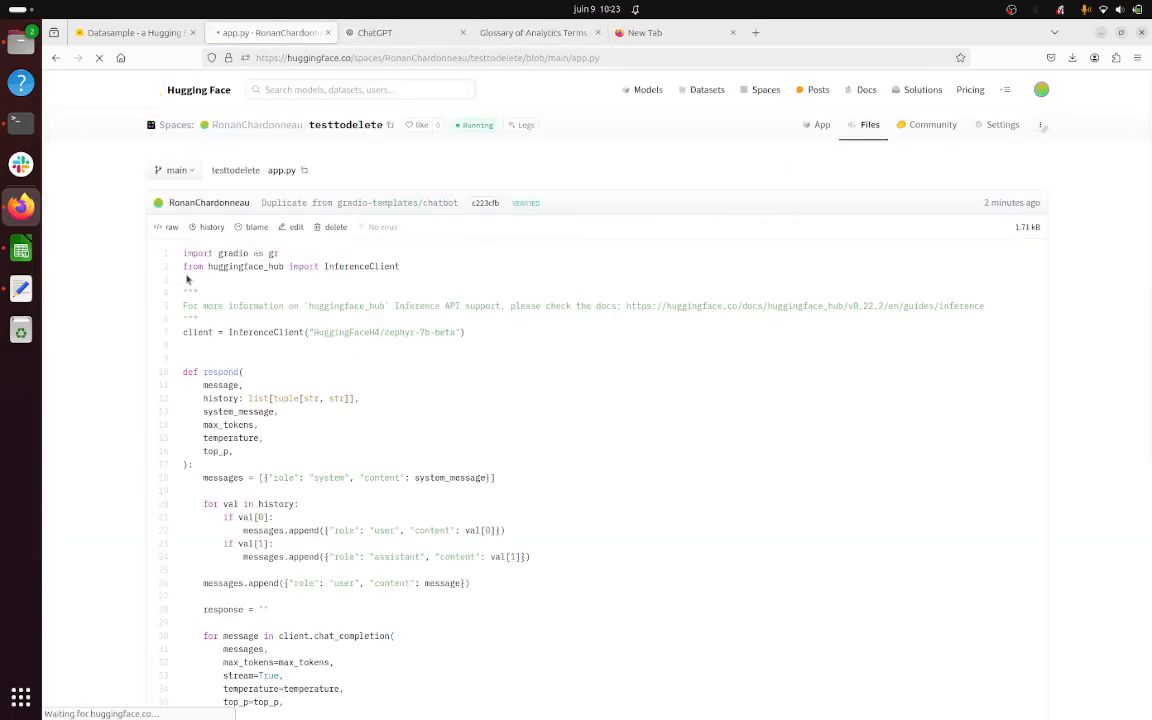
click(290, 227)
click(371, 309)
key(ctrl+a)
key(ctrl+v)
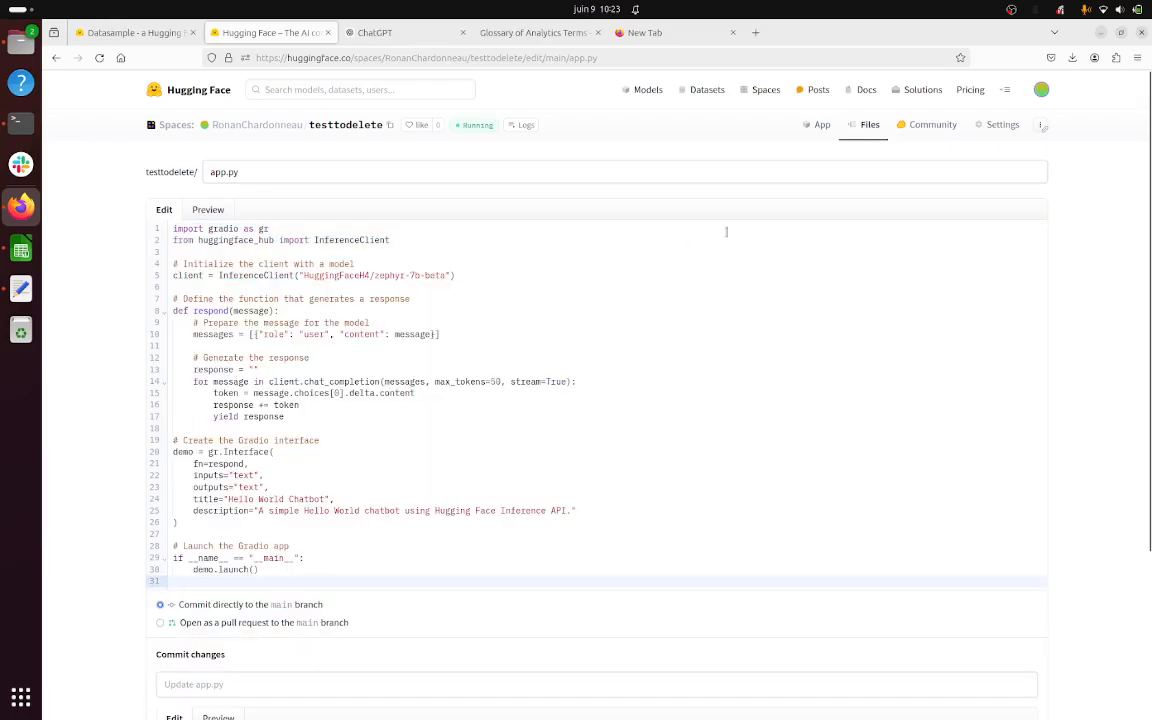
Commit the edited app.py directly to the main branch and check the Space's container log.
scroll(422, 562, down, 2)
click(228, 665)
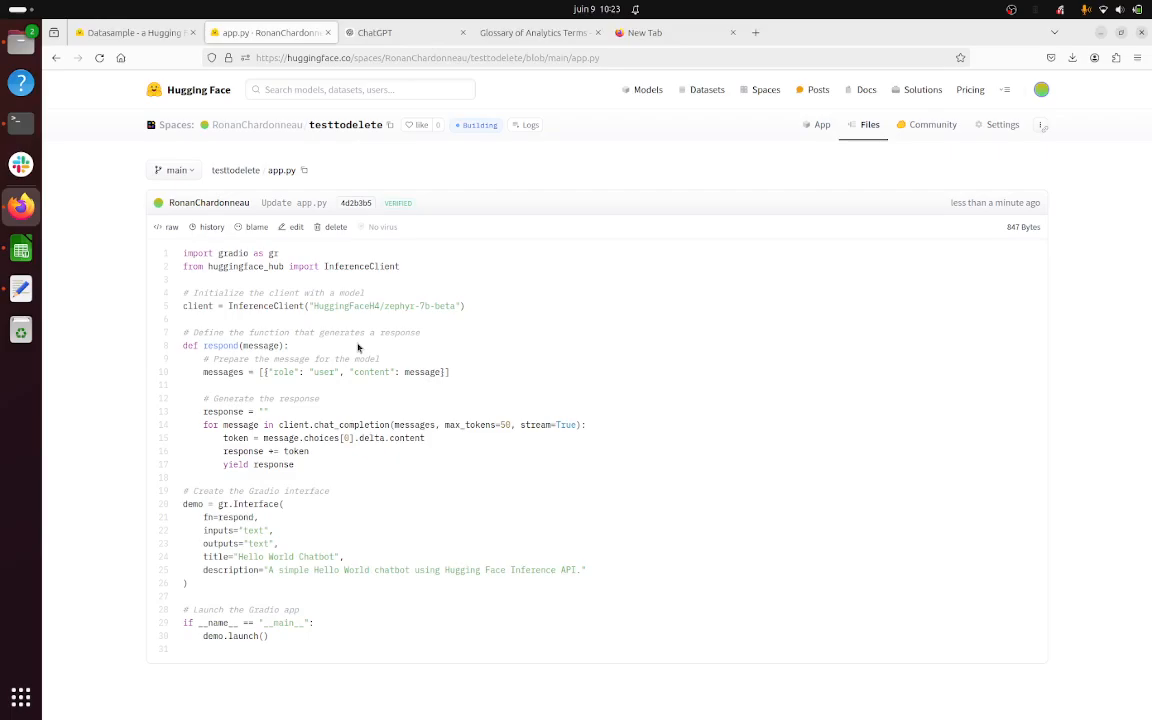
click(527, 124)
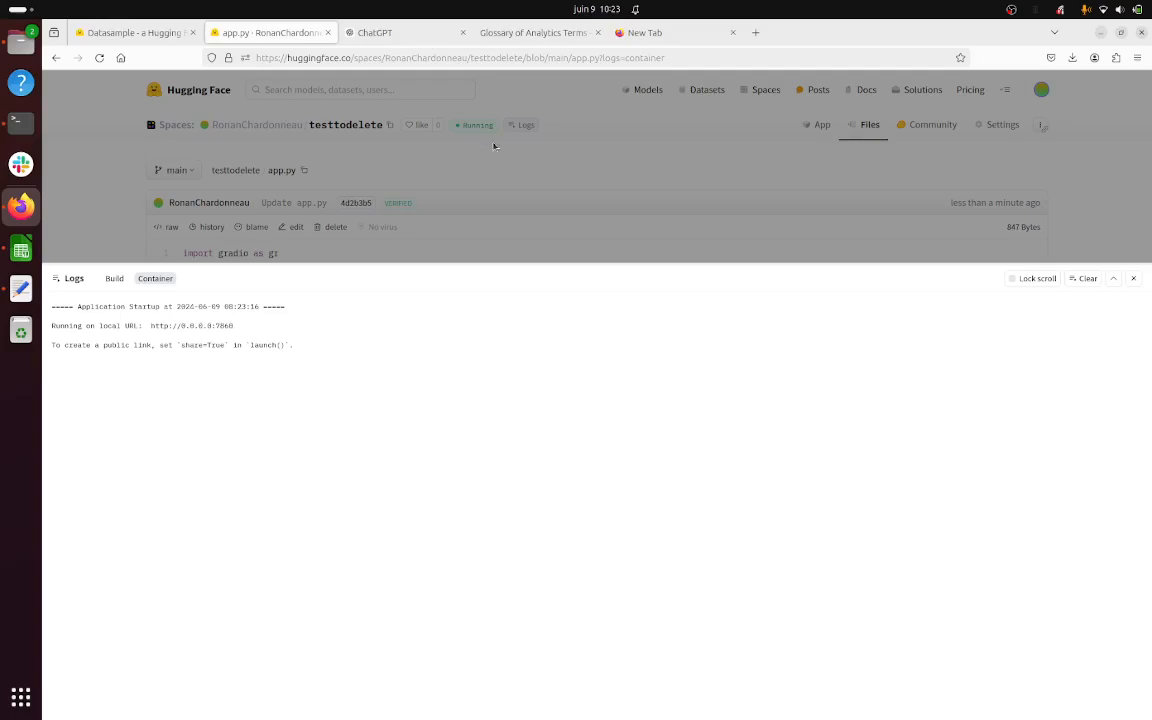
click(839, 185)
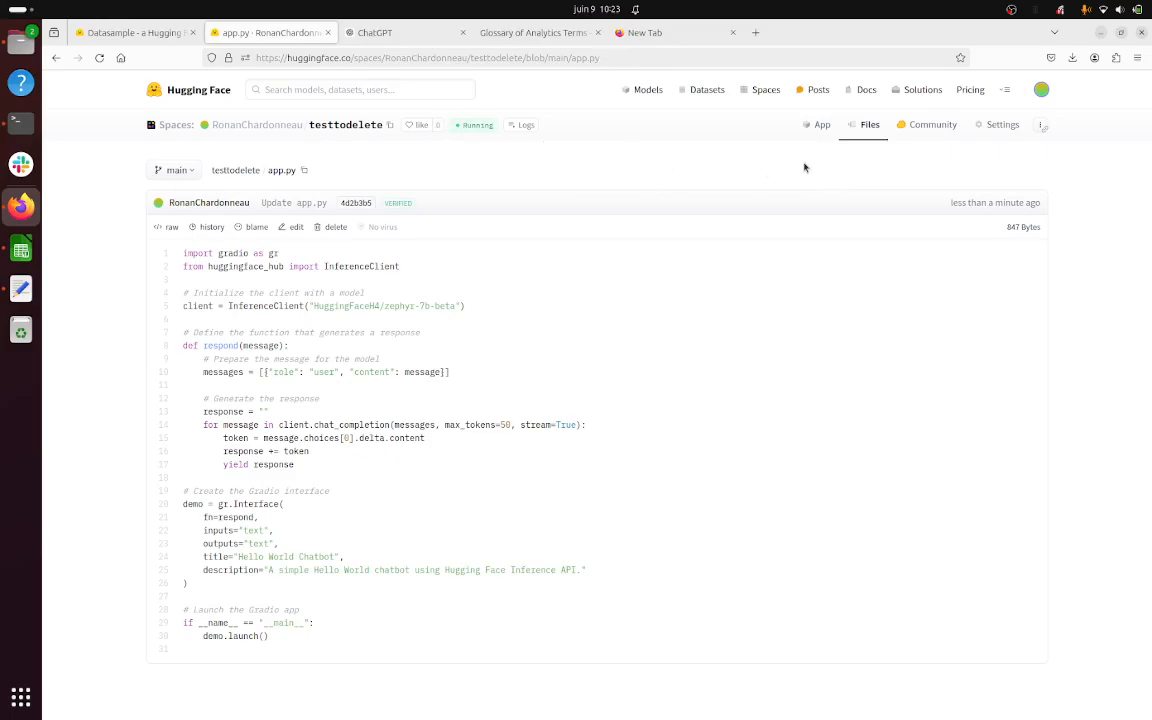
Open the testtodelete app and test the Hello World Chatbot with an empty message and "how are you doing?".
click(822, 129)
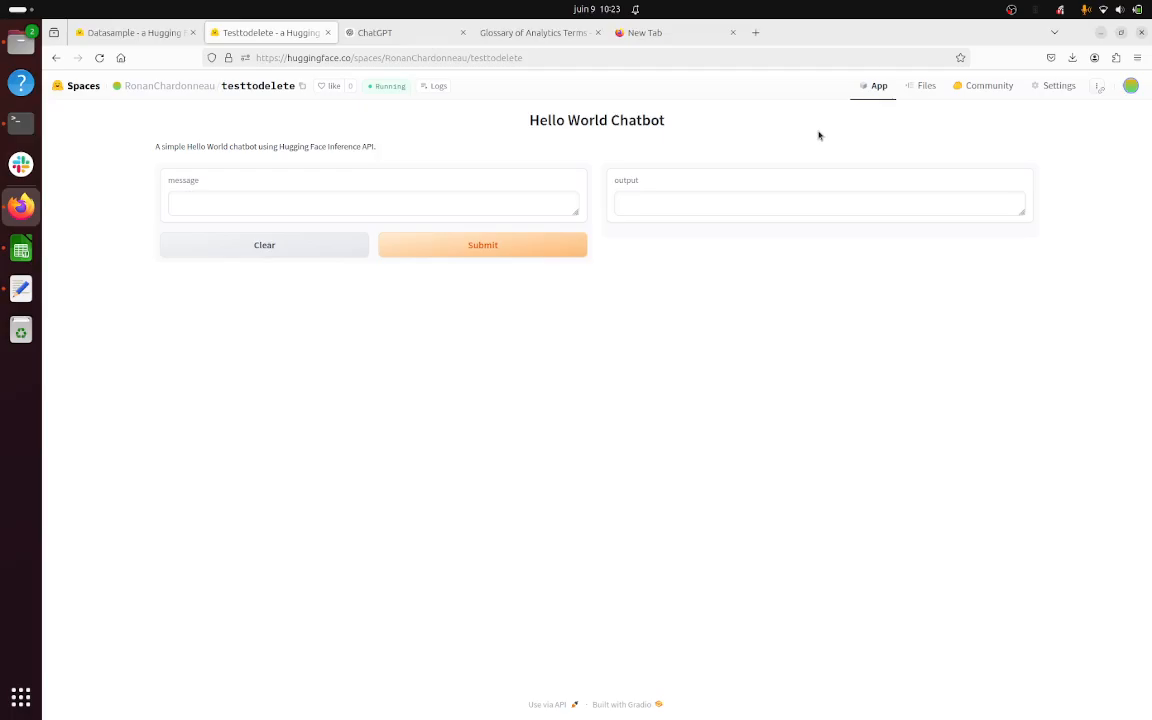
click(445, 208)
click(440, 245)
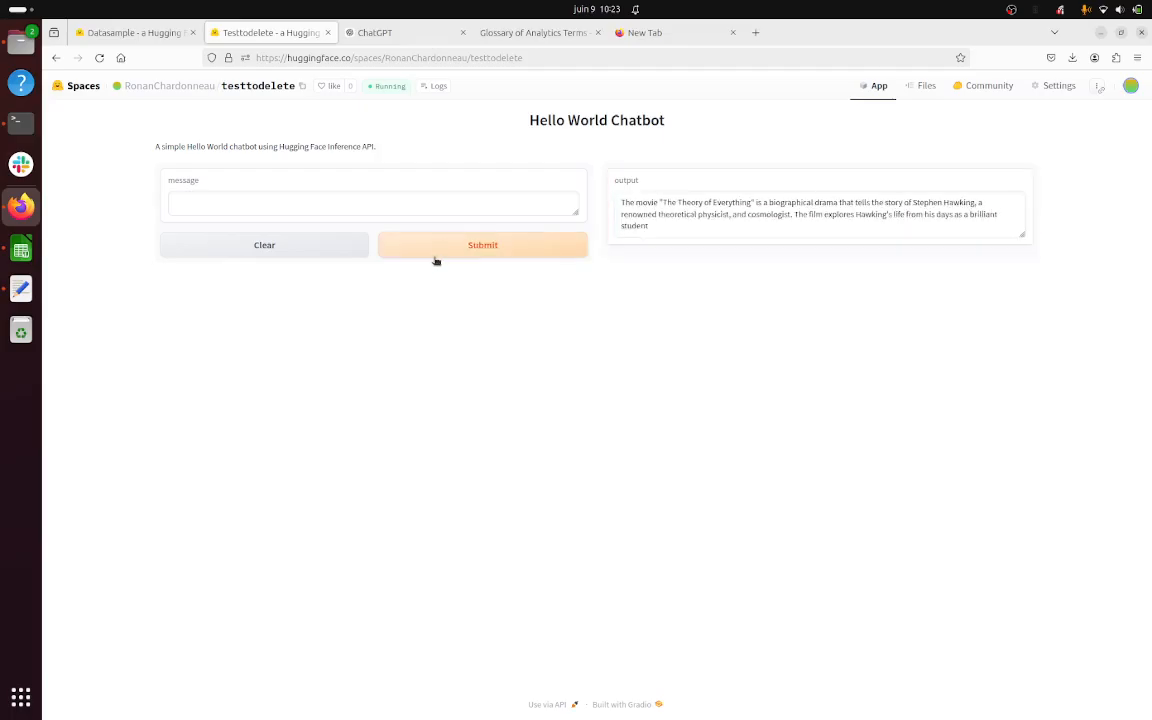
click(411, 210)
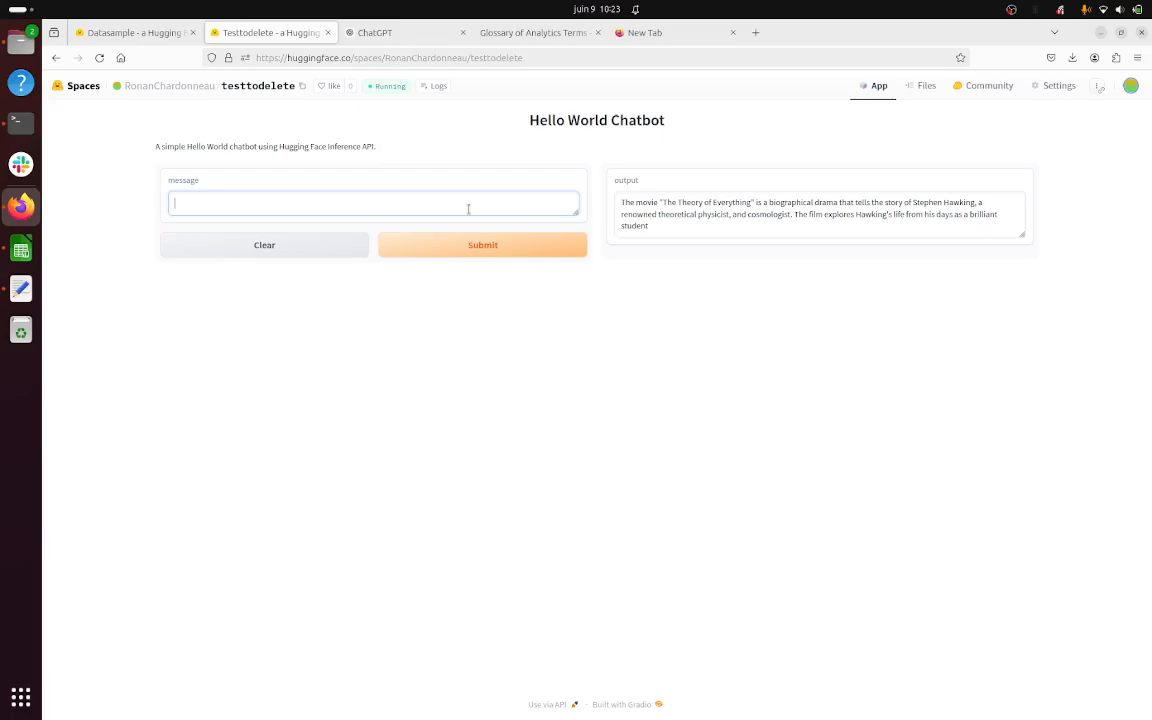
text(hw)
click(480, 255)
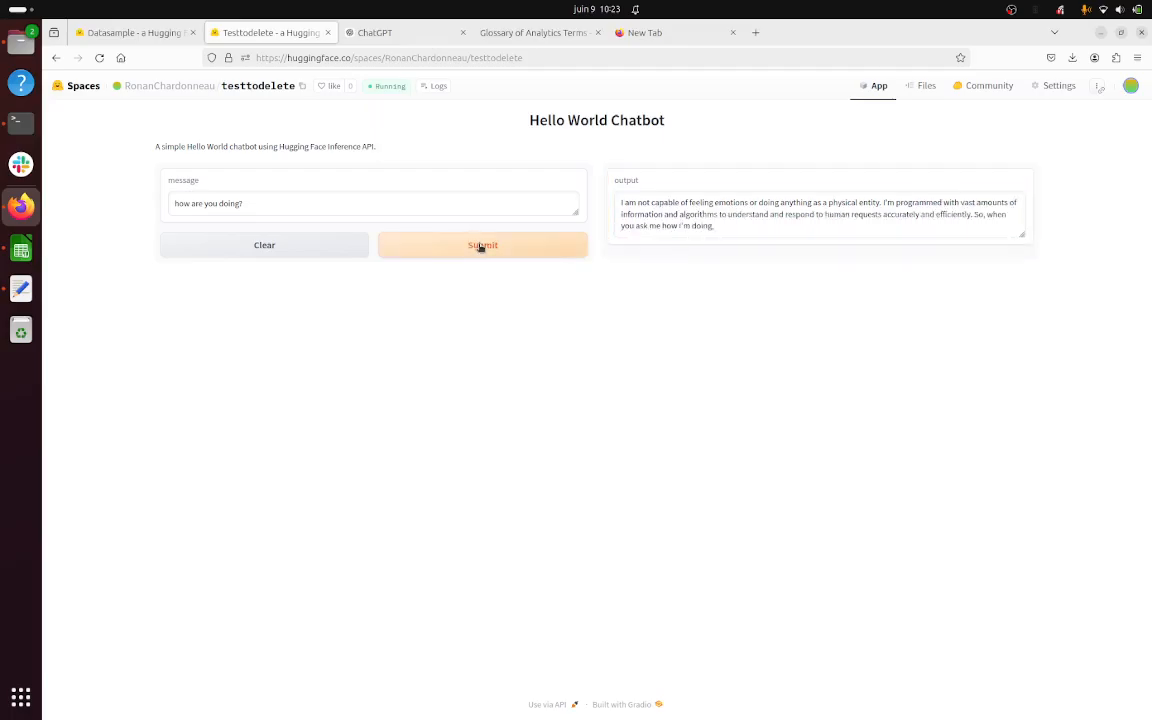
click(480, 204)
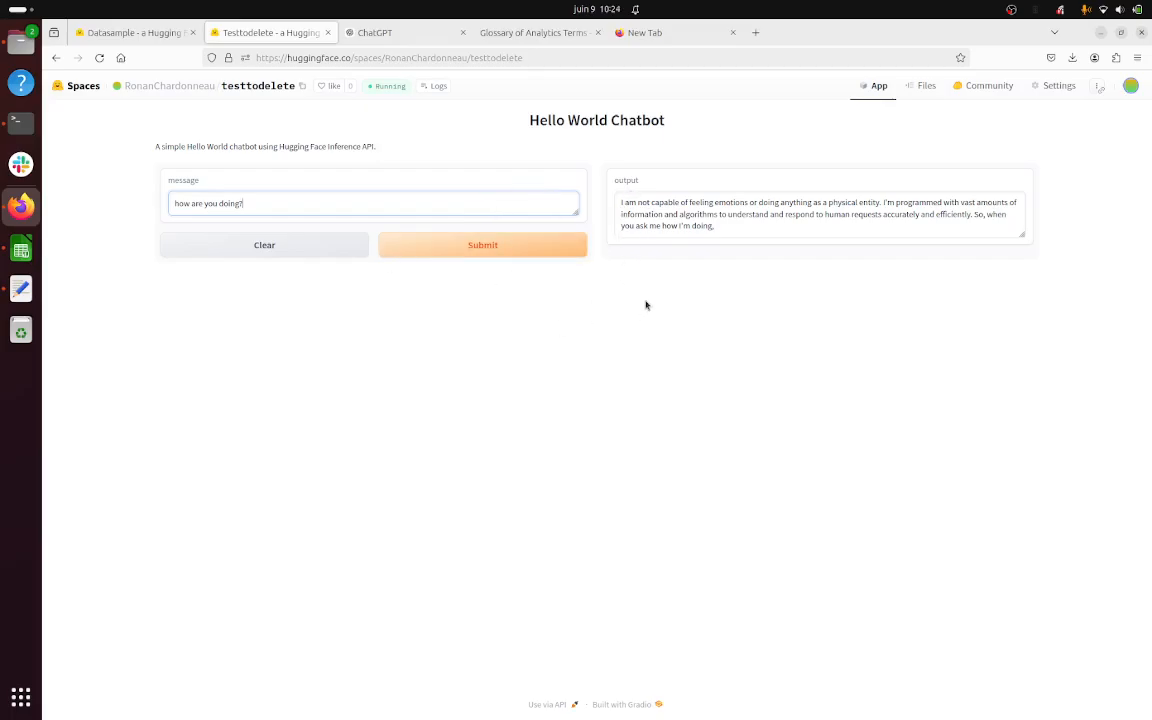
Reopen app.py from the Space's files and highlight the HuggingFaceH4/zephyr-7b-beta model name in the InferenceClient line.
click(918, 85)
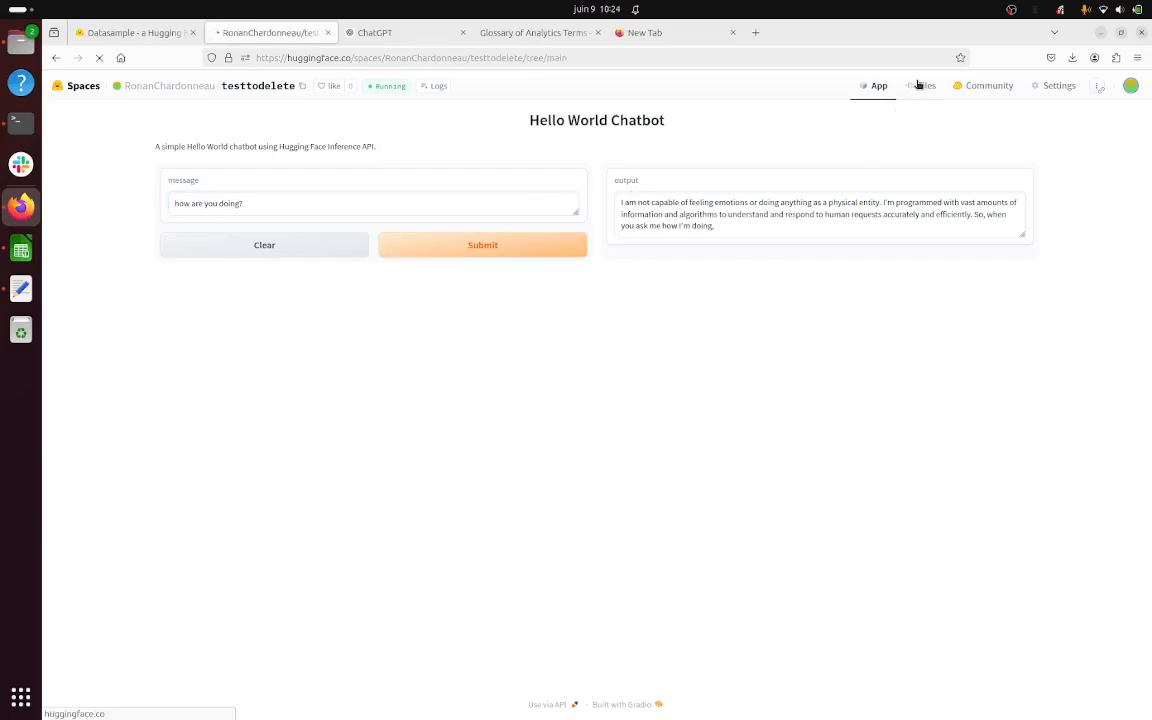
click(182, 275)
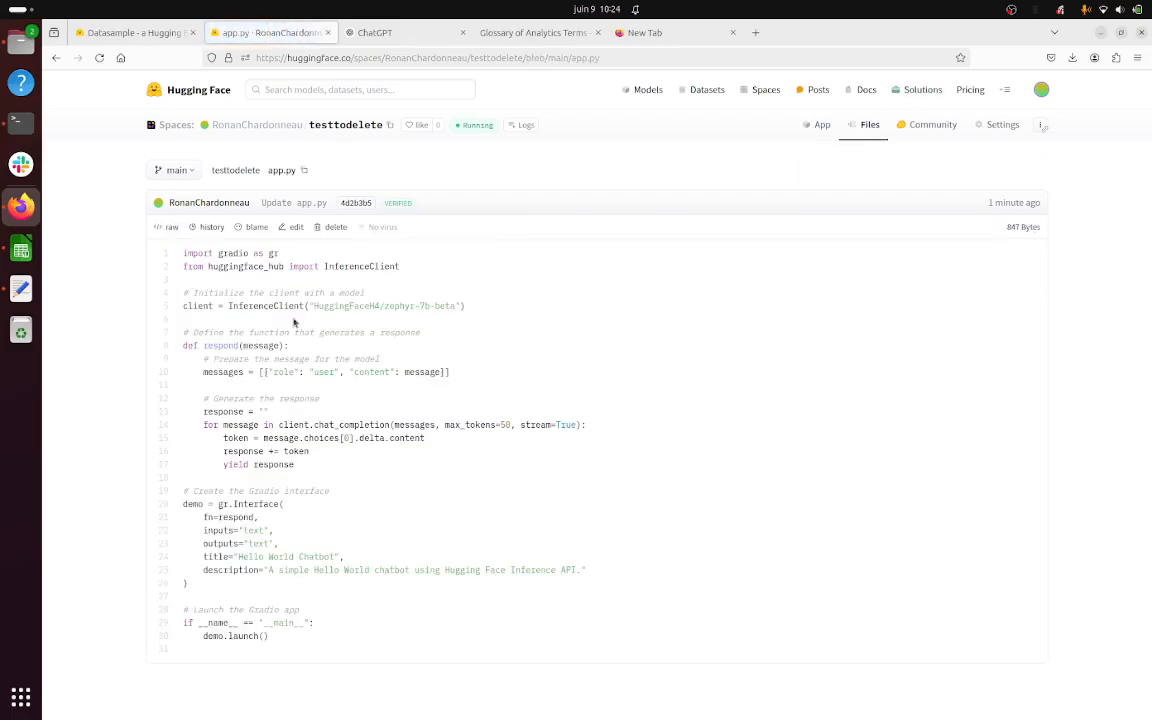
drag(311, 306, 452, 306)
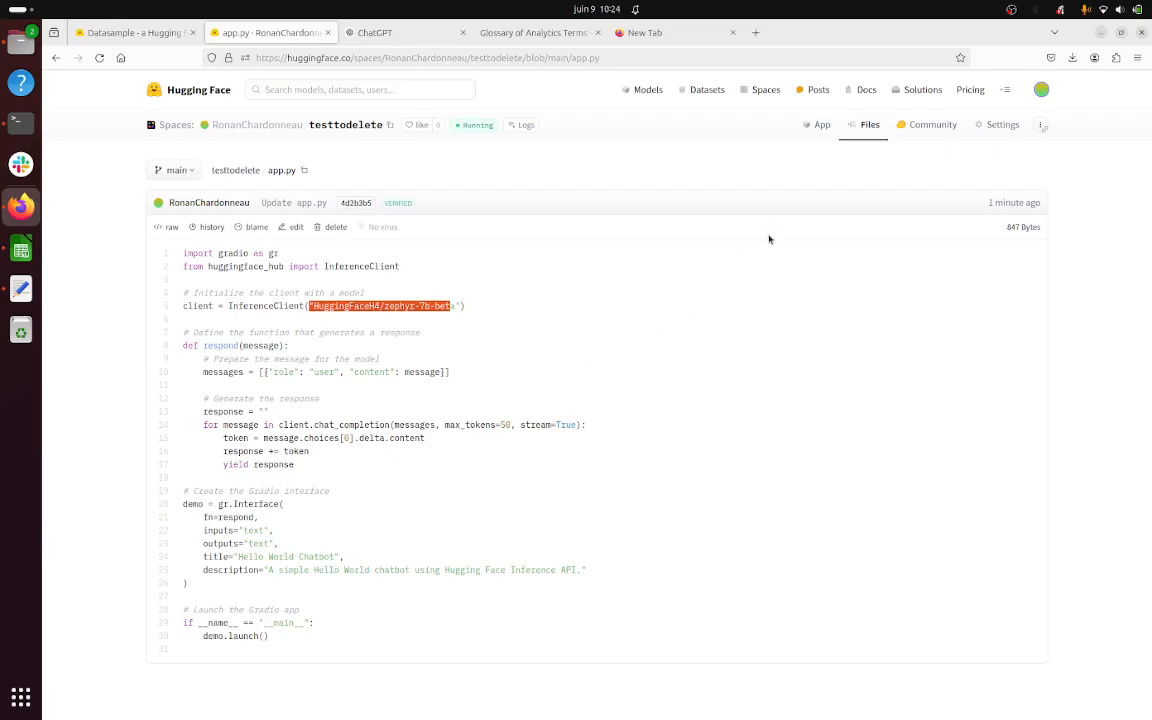
Go to the account's profile page and view the dictionnary dataset.
click(1040, 89)
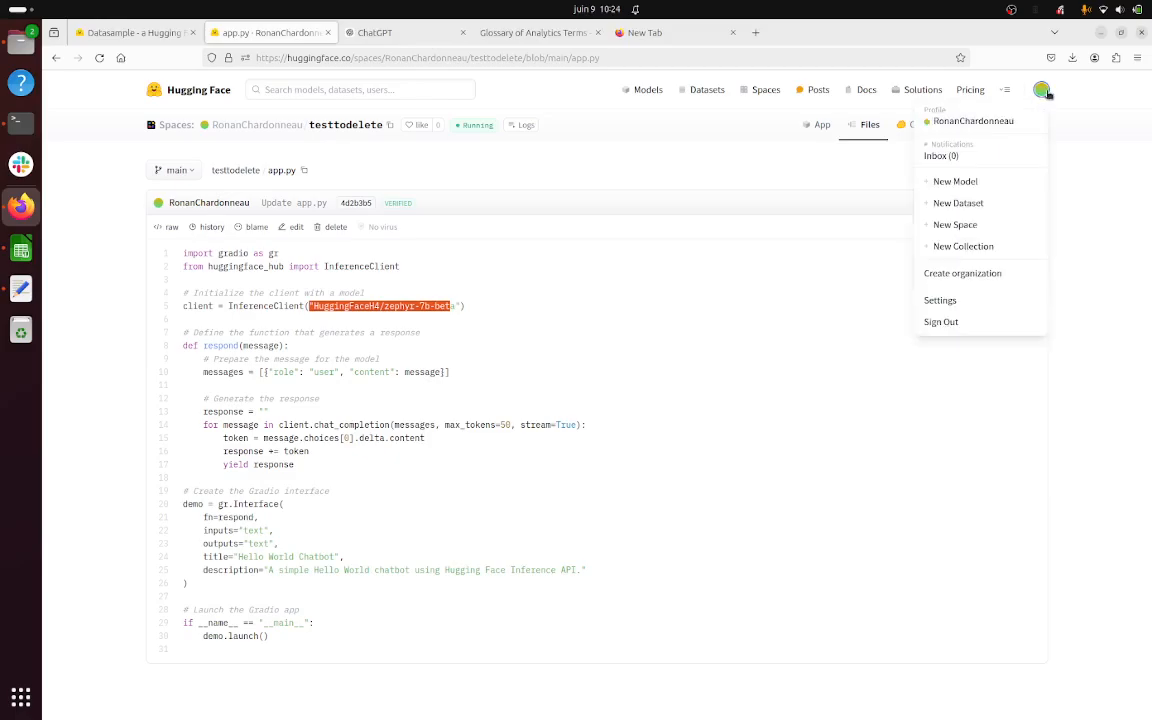
click(945, 121)
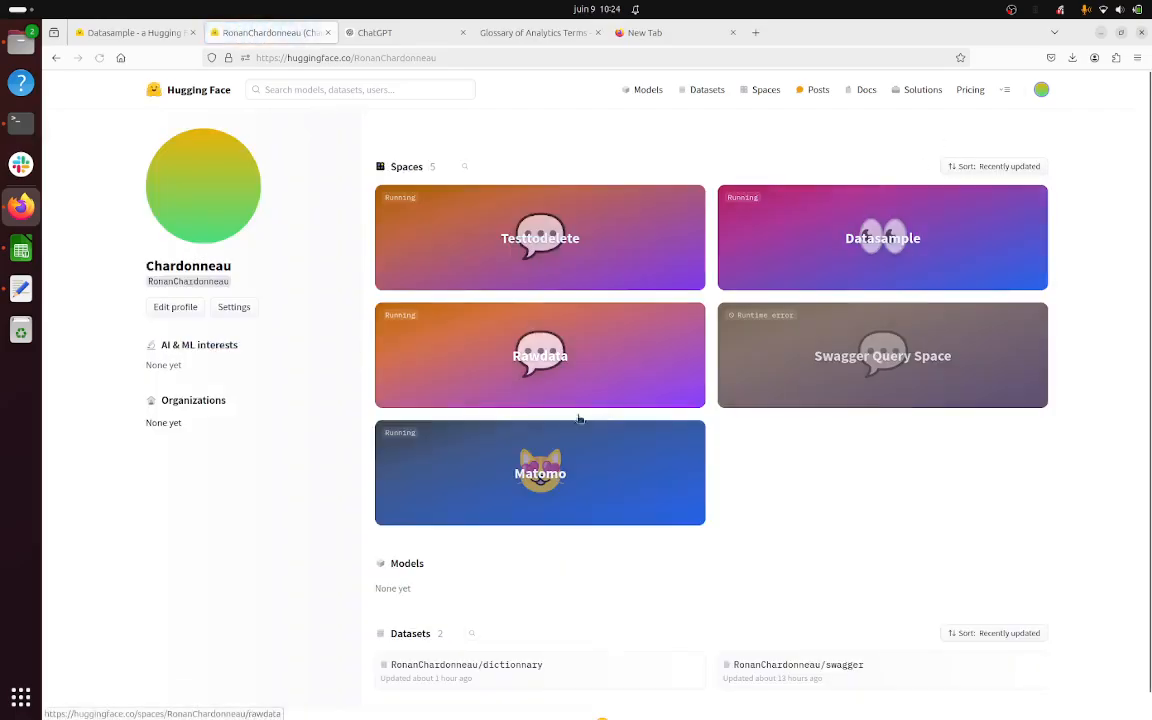
scroll(490, 440, down, 1)
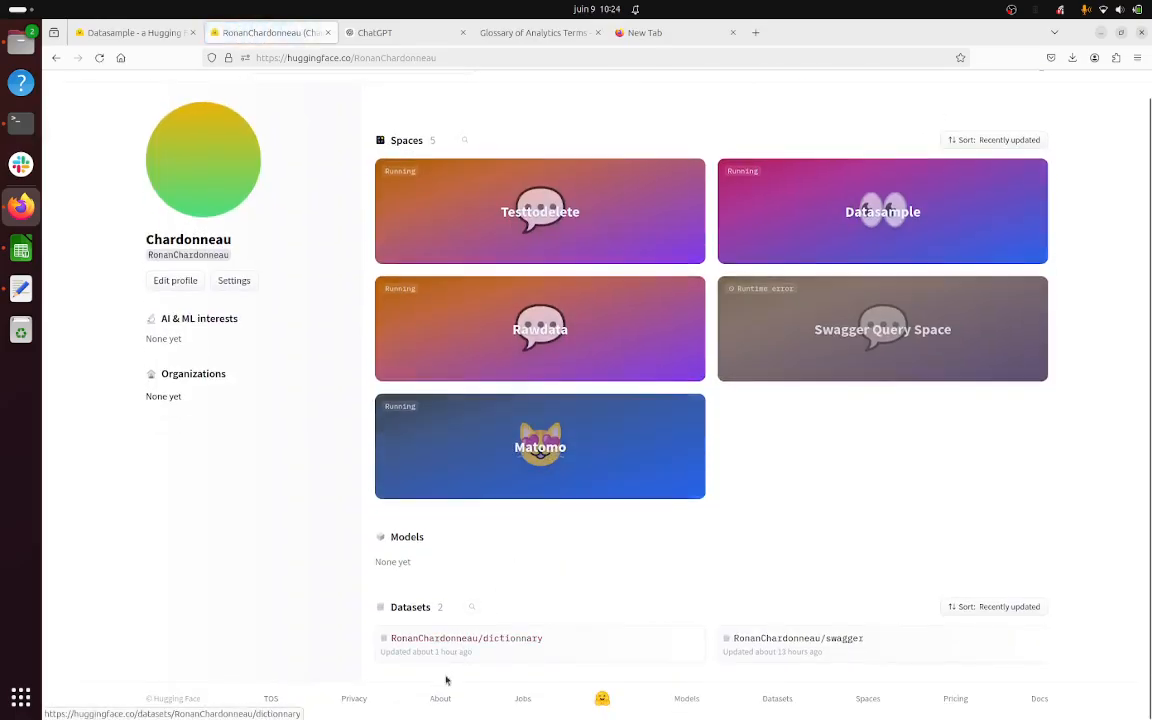
click(487, 645)
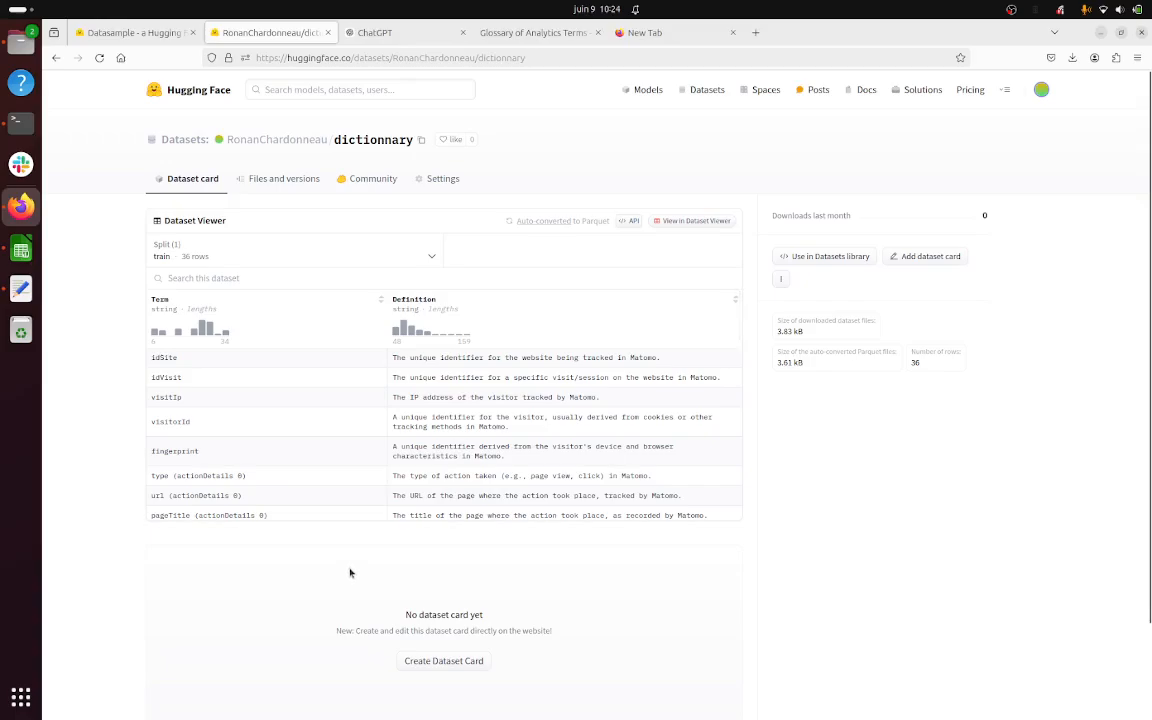
Create a new public dataset repository named nametodelete.
click(1040, 90)
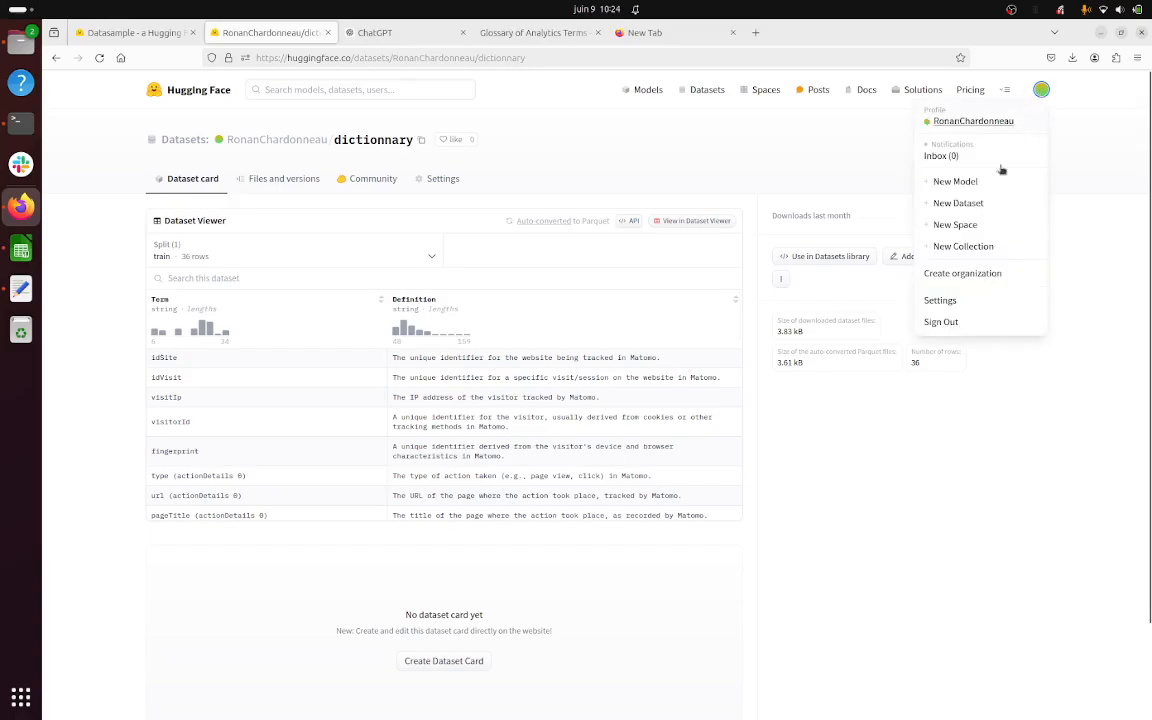
click(972, 205)
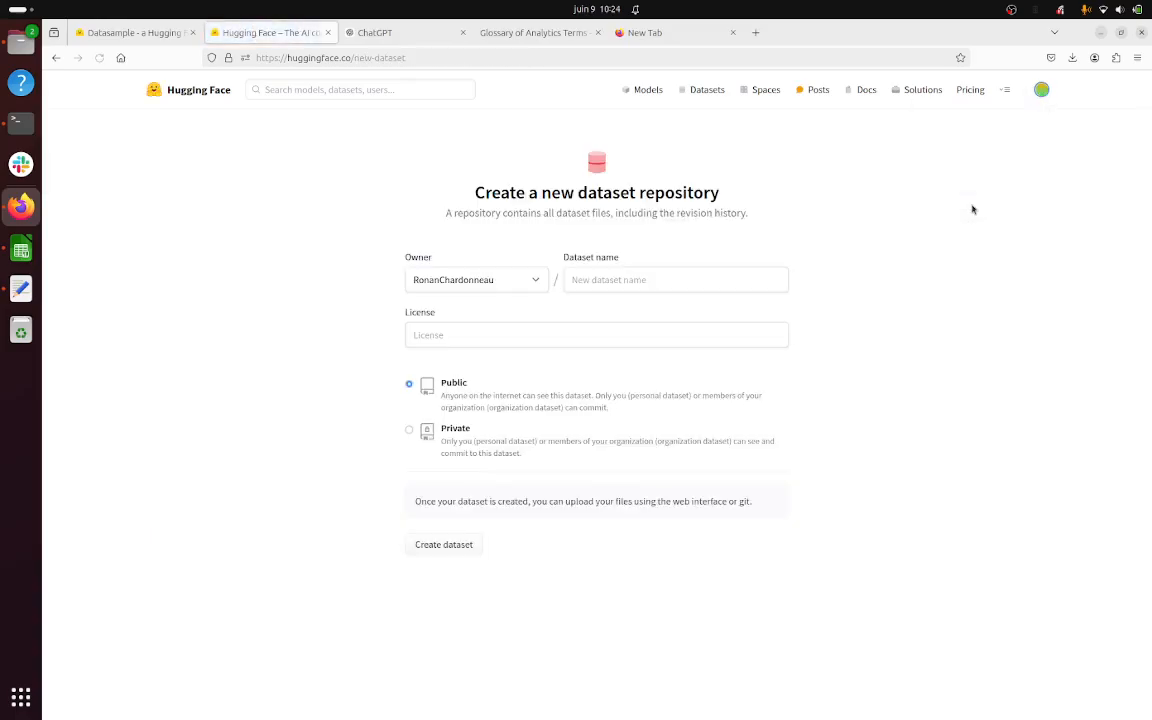
click(674, 283)
text(nametodelete)
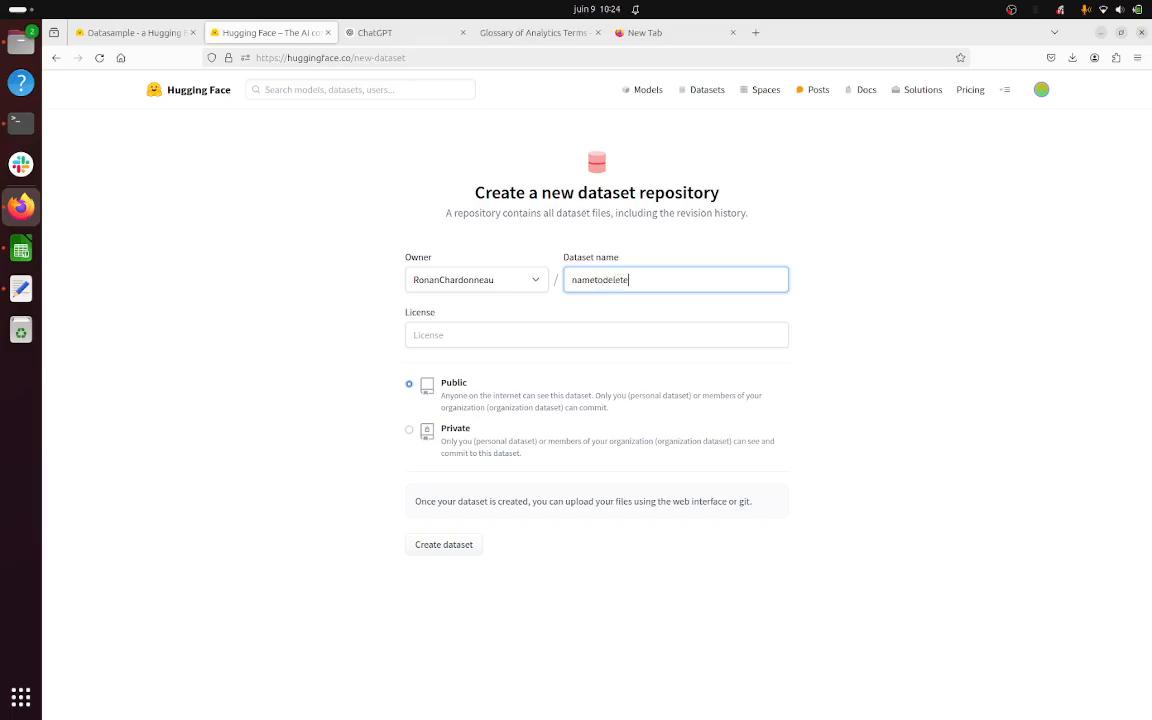
click(418, 545)
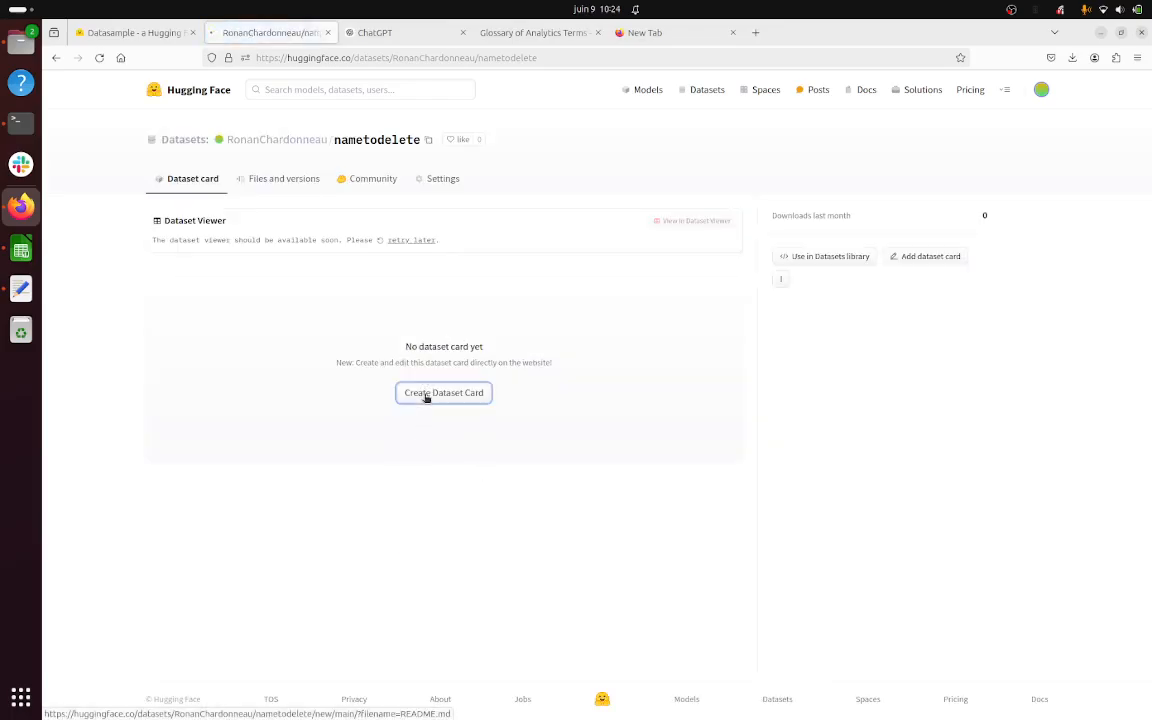
Look at the nametodelete dataset's card editor, its file list and the options for adding files.
click(426, 396)
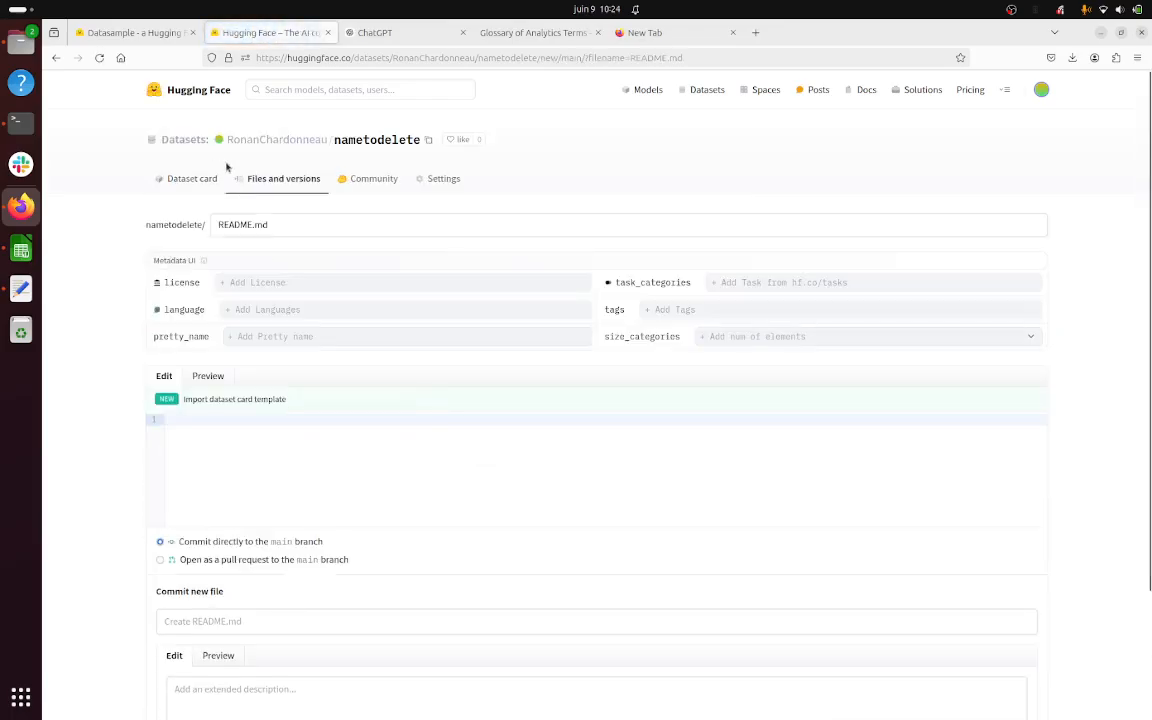
click(265, 179)
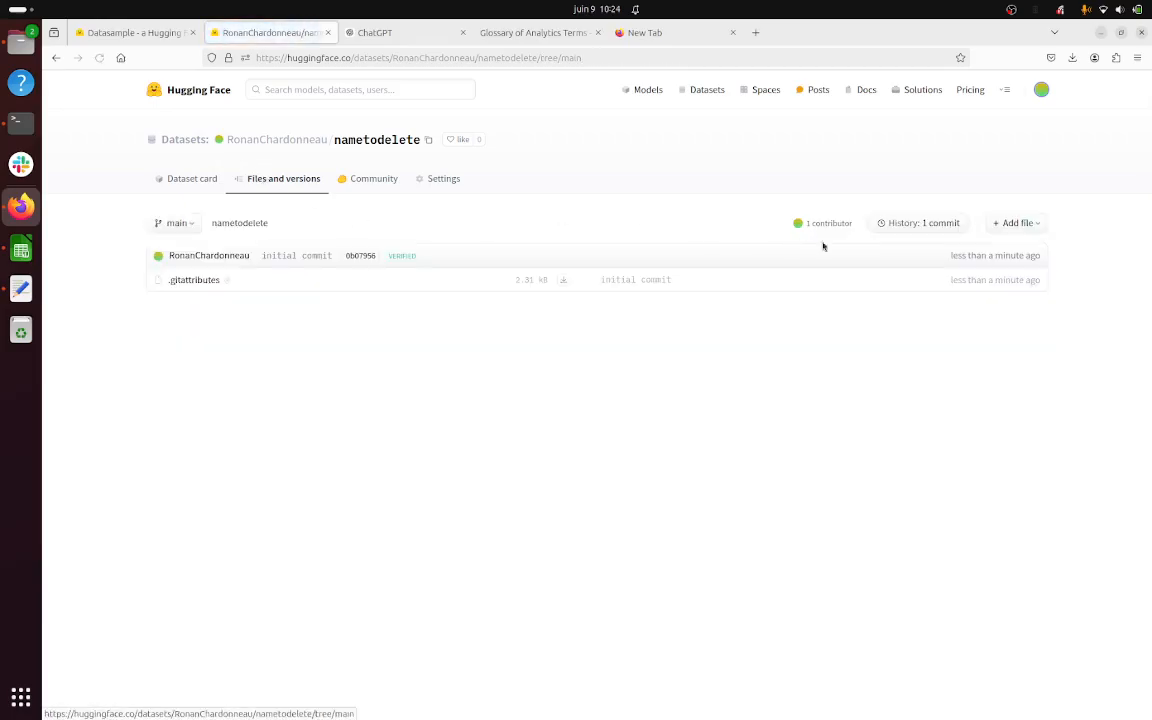
click(997, 222)
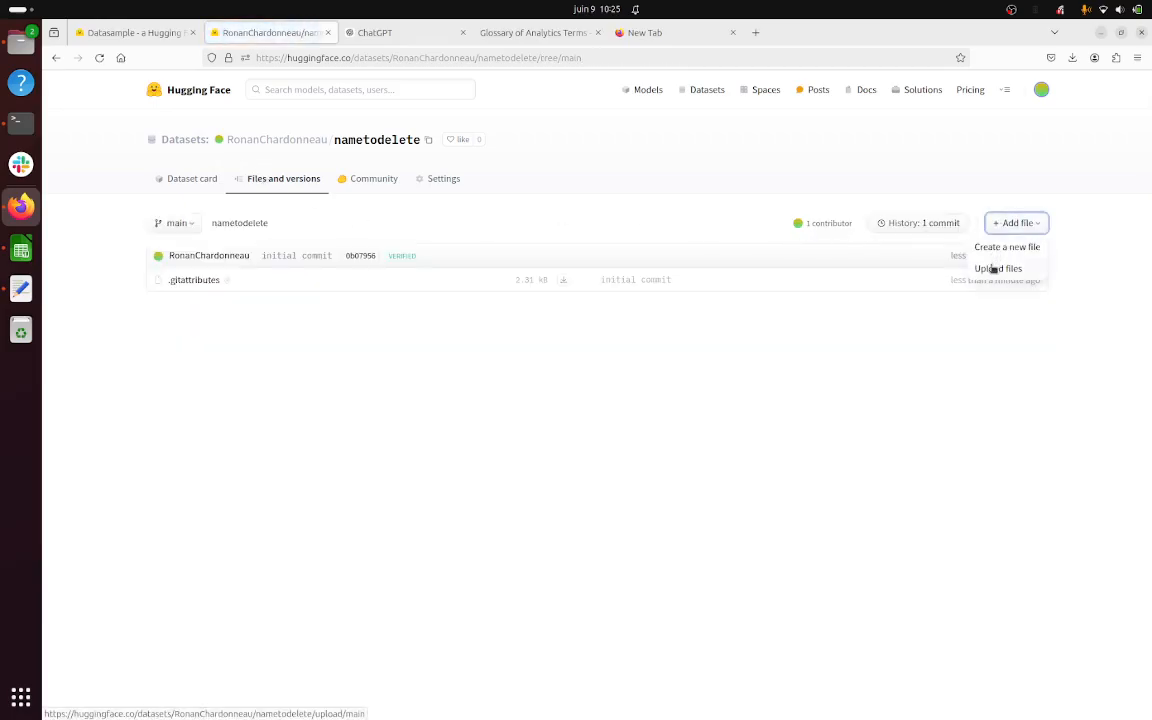
click(523, 179)
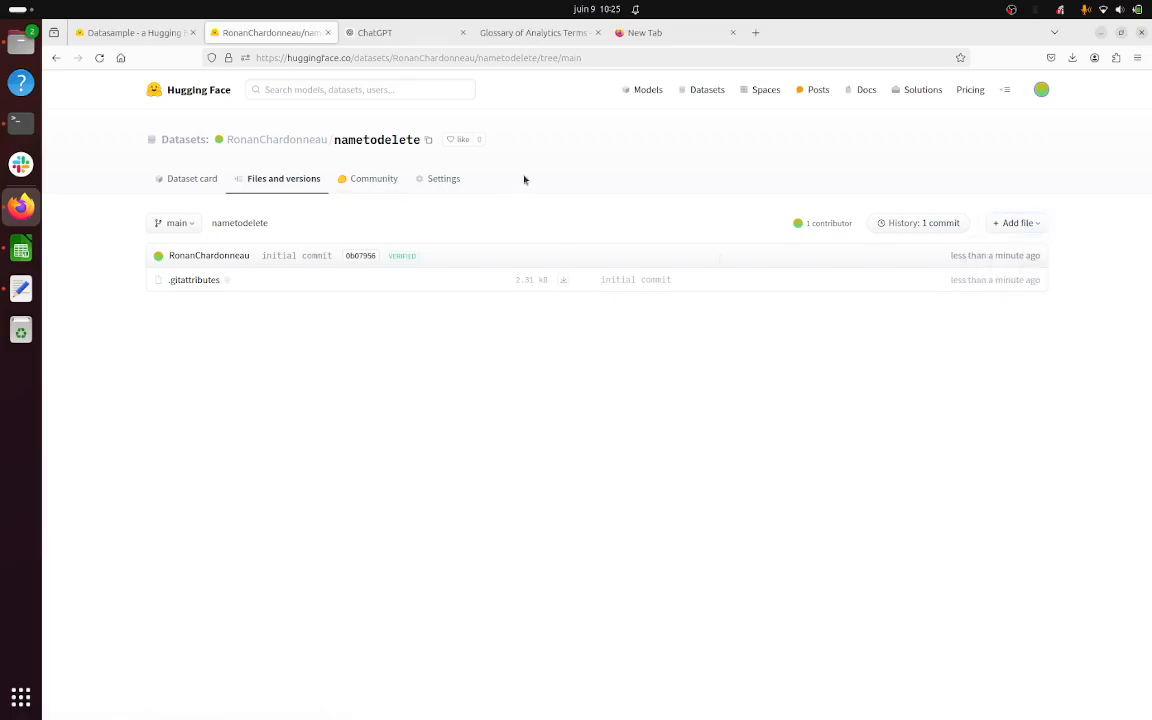
Open the Datasample Space from the profile page and view its app and file list.
click(1041, 90)
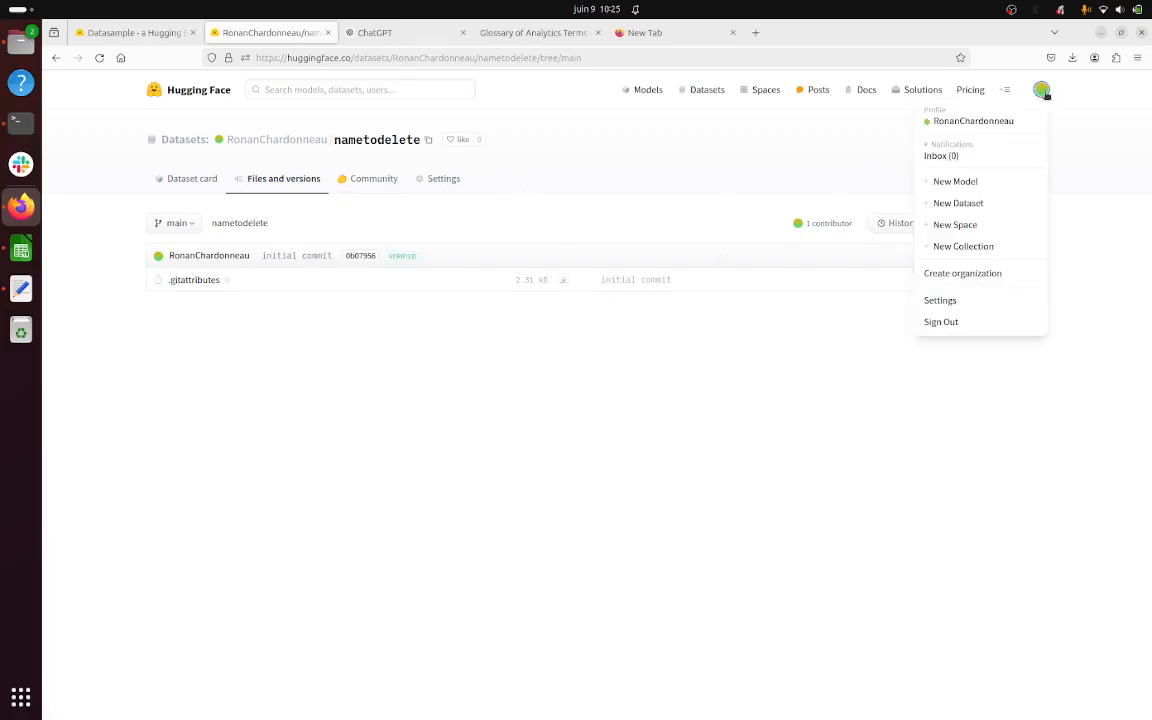
click(965, 121)
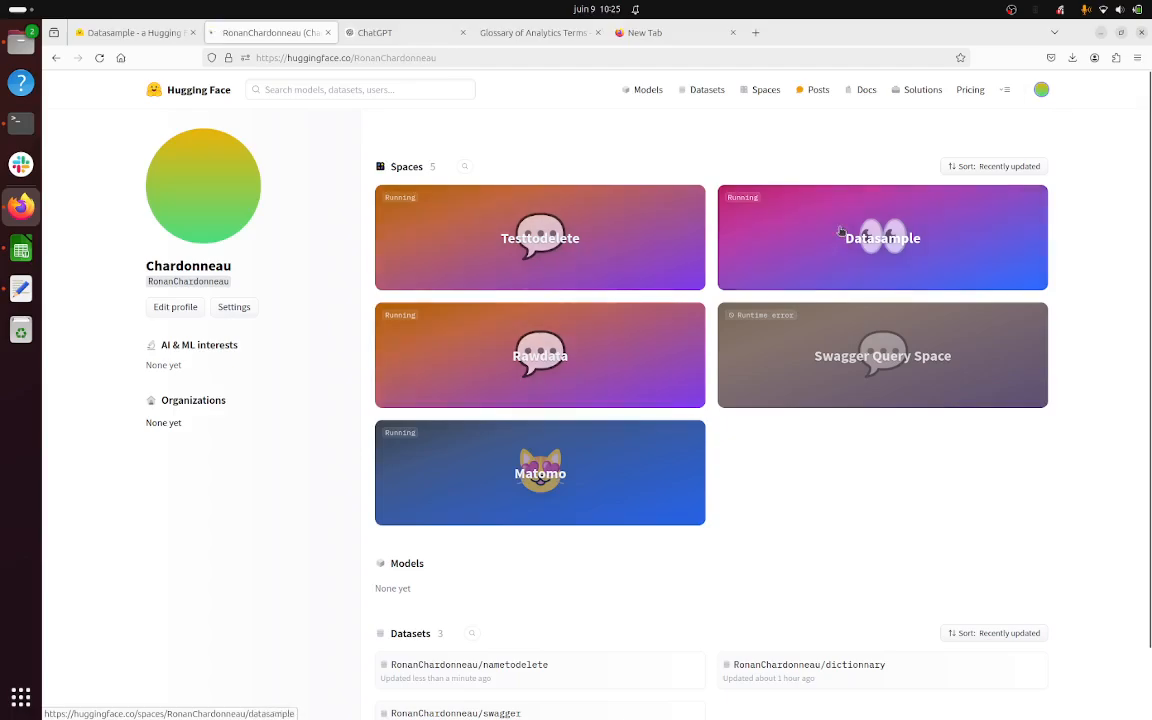
click(838, 231)
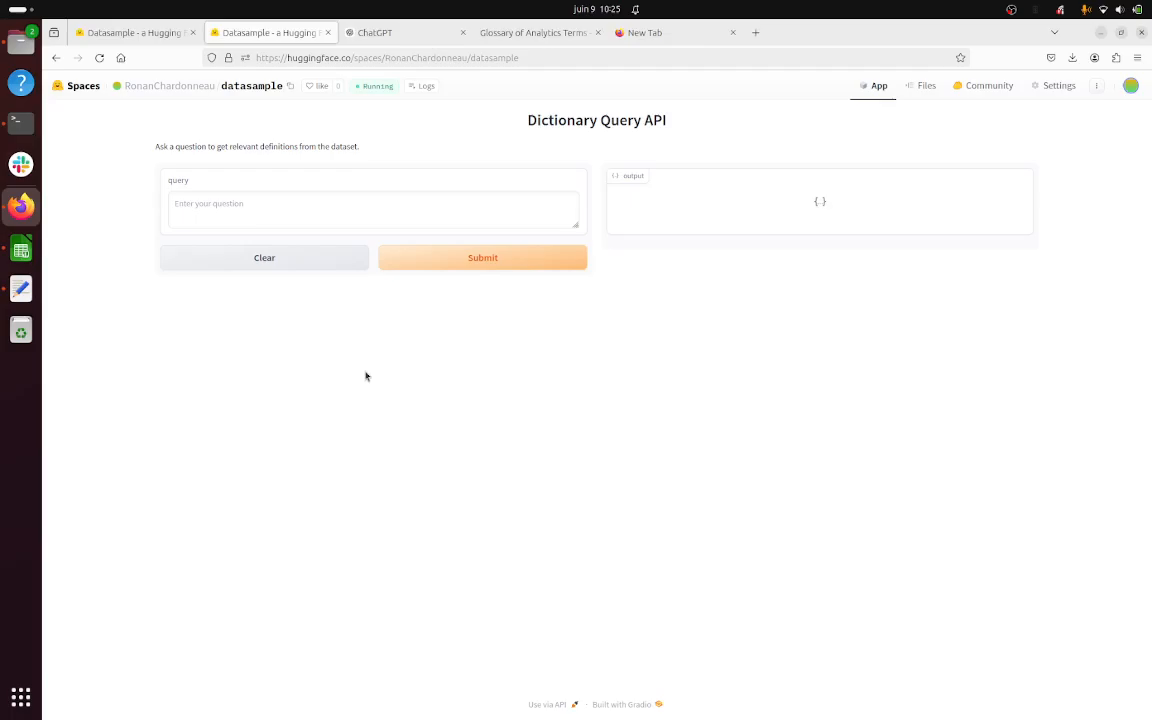
click(927, 85)
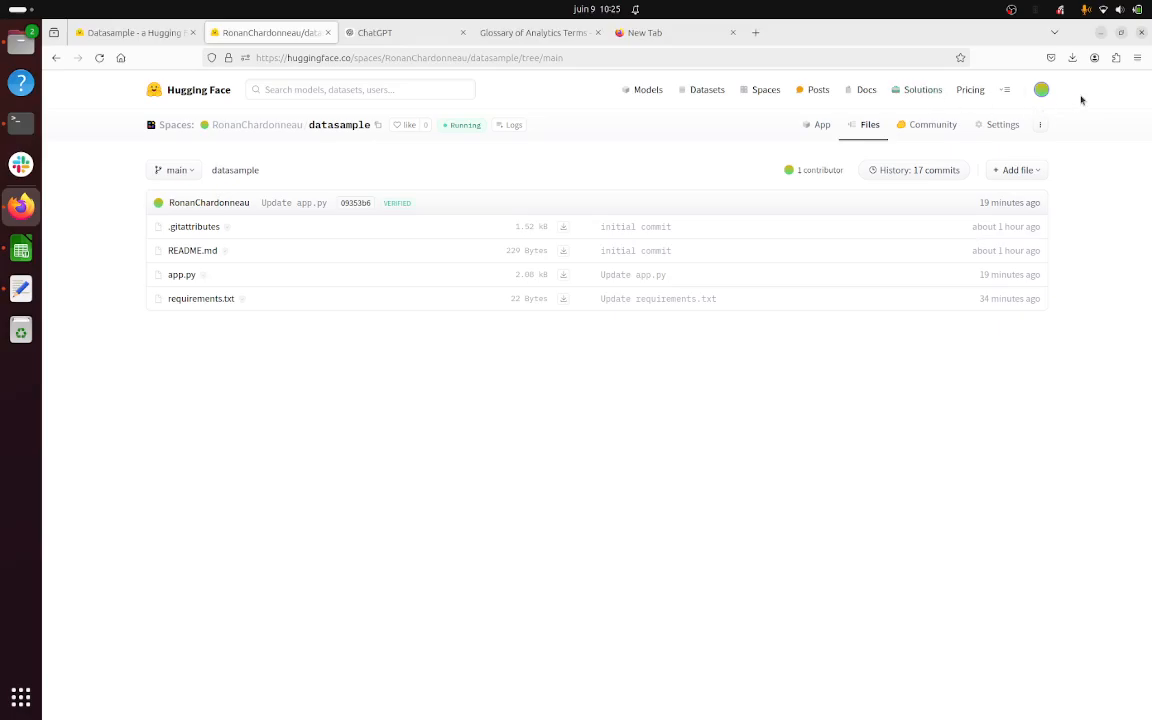
Return to the dictionnary dataset through the profile page and examine its Term and Definition columns.
click(1041, 89)
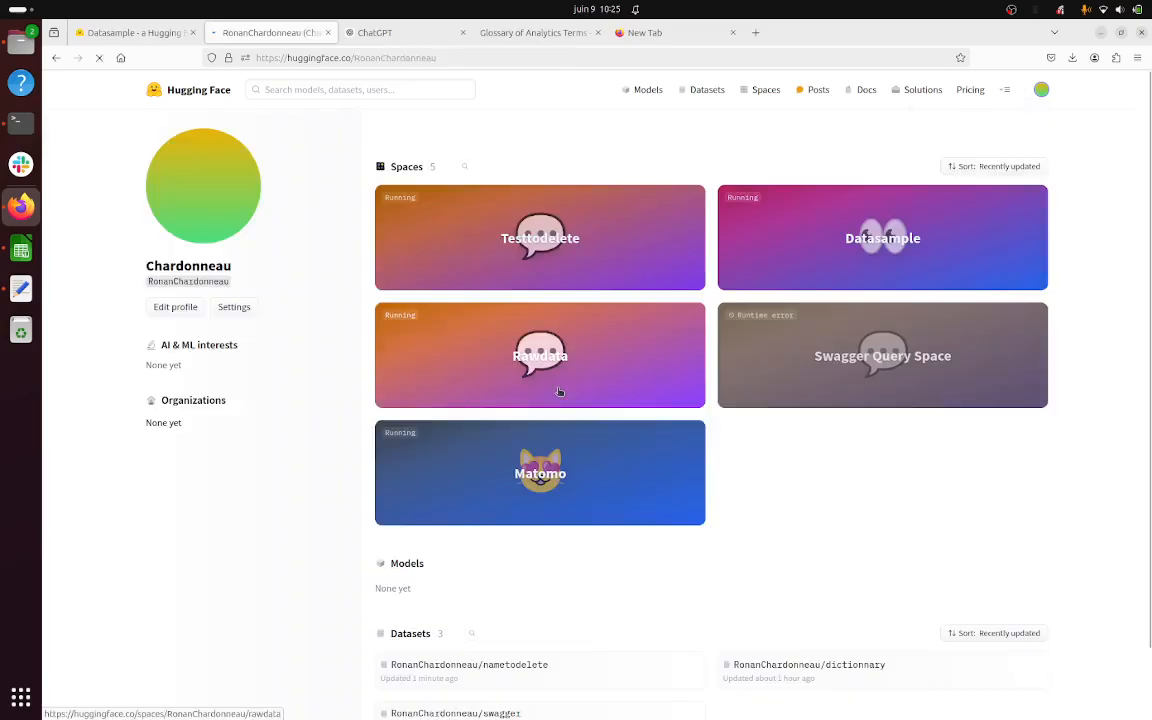
scroll(550, 385, down, 2)
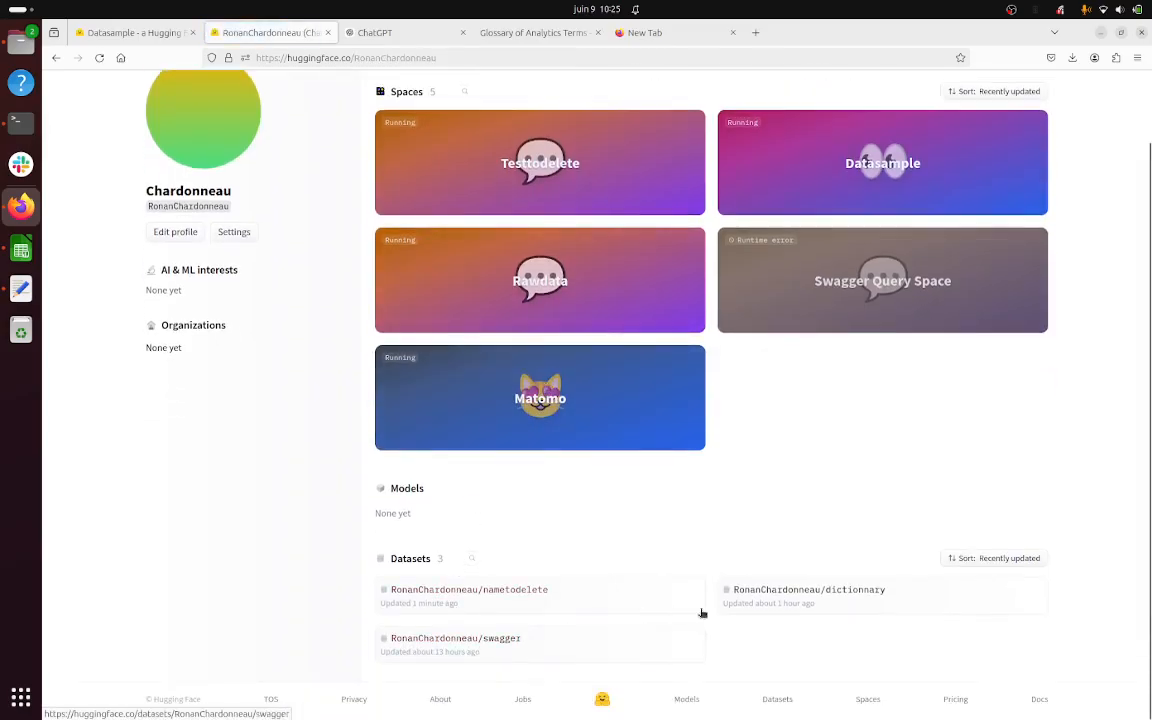
click(766, 597)
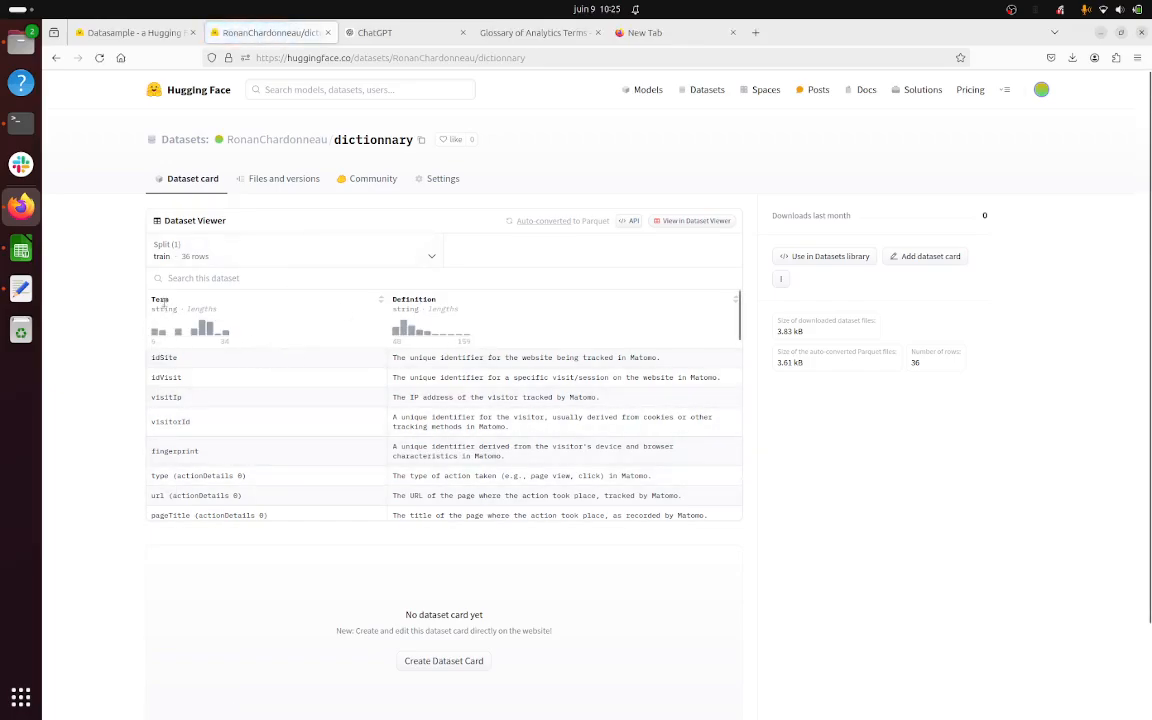
double_click(160, 300)
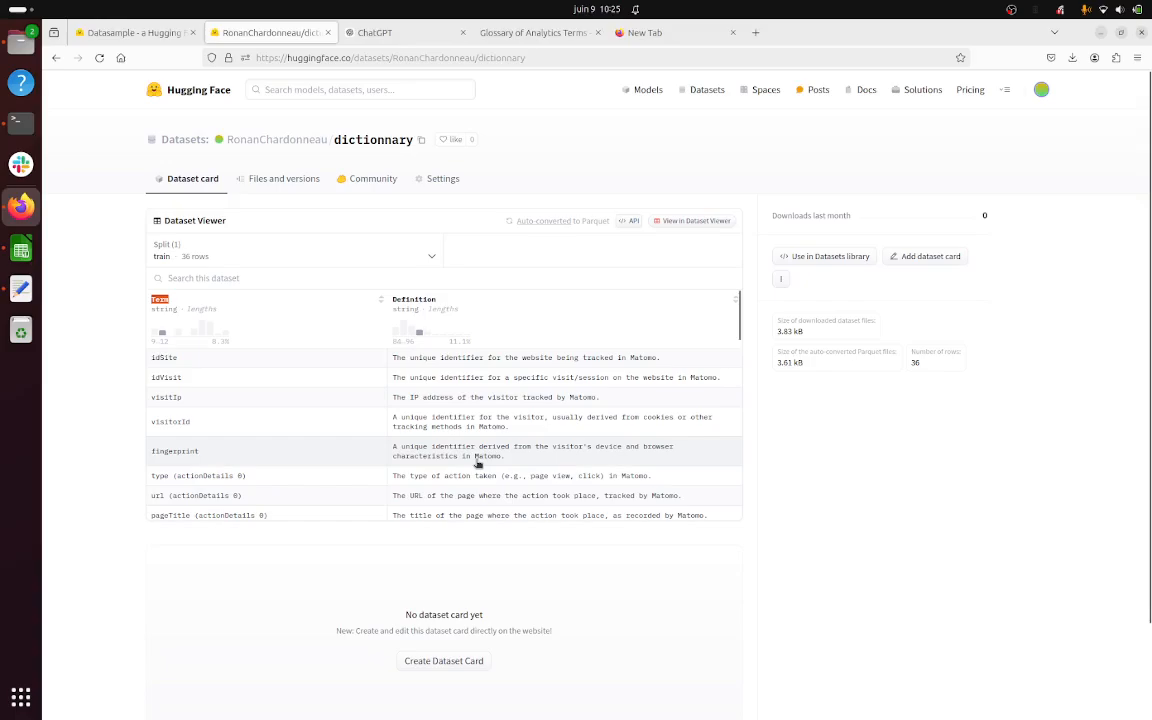
Go back to the Datasample Space from the profile page and list its repository files.
click(1040, 94)
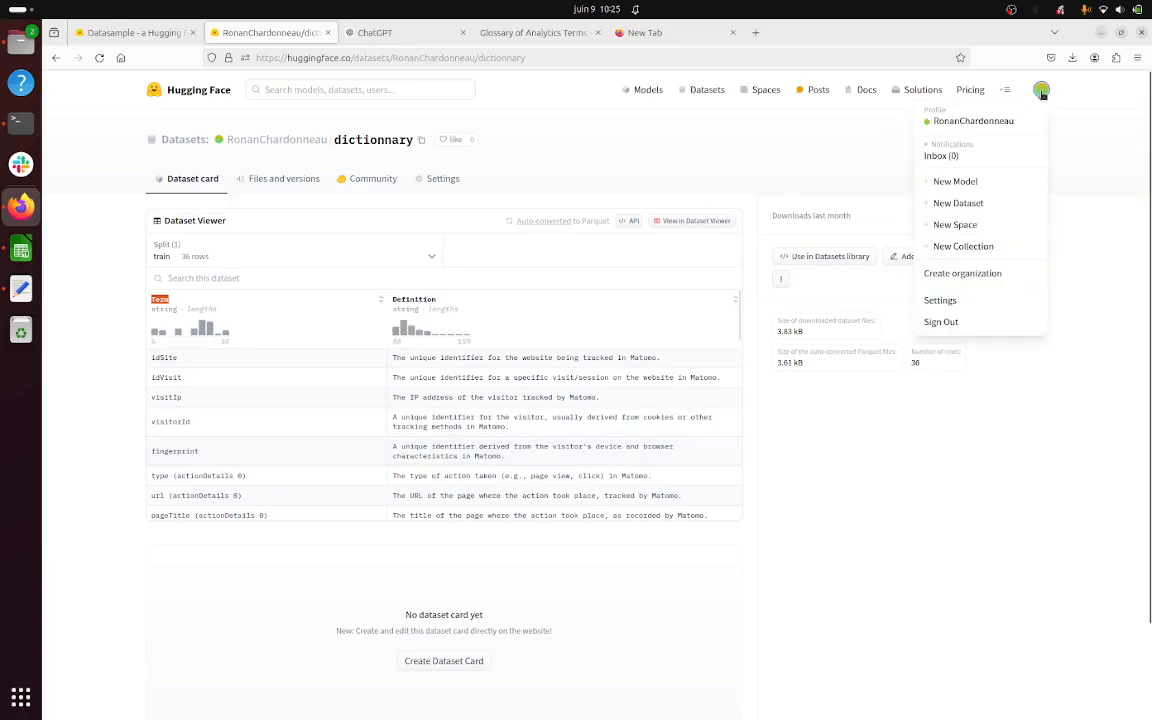
click(963, 122)
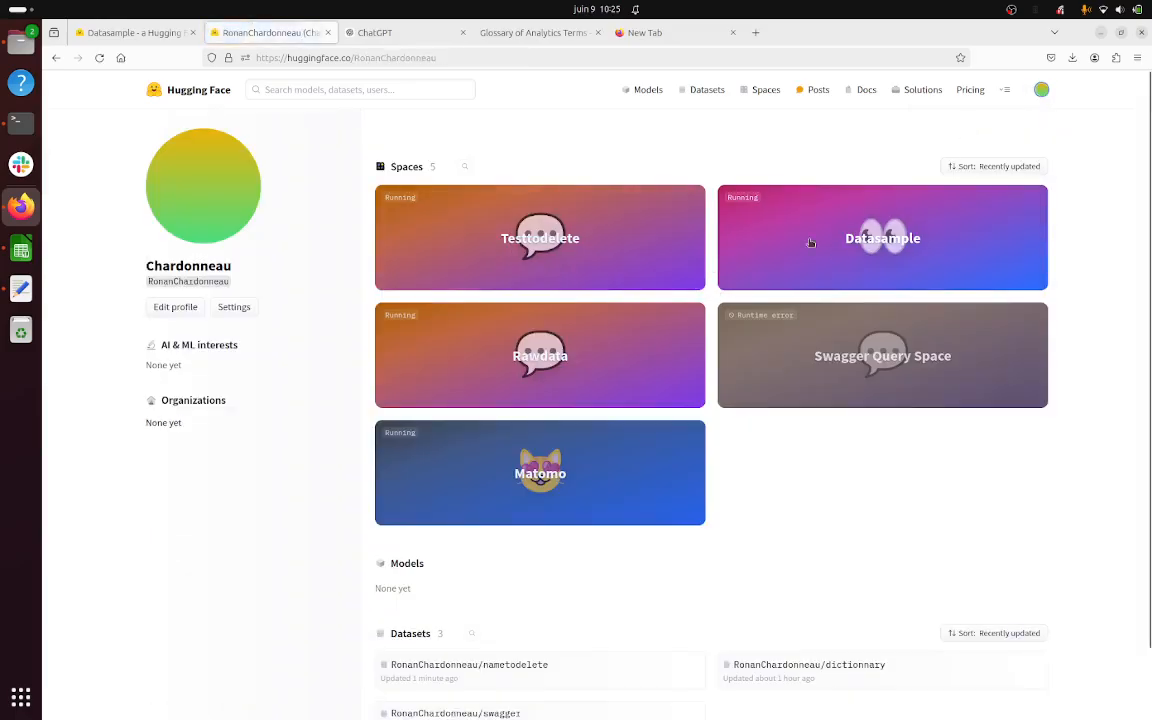
click(811, 243)
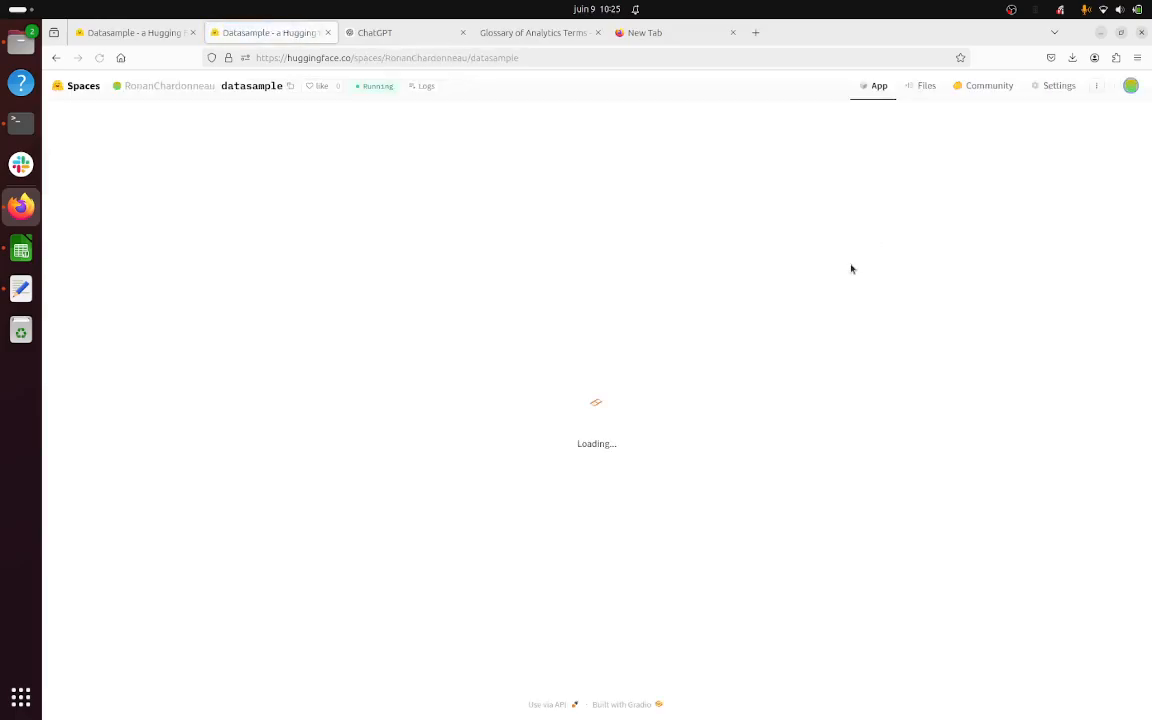
click(927, 87)
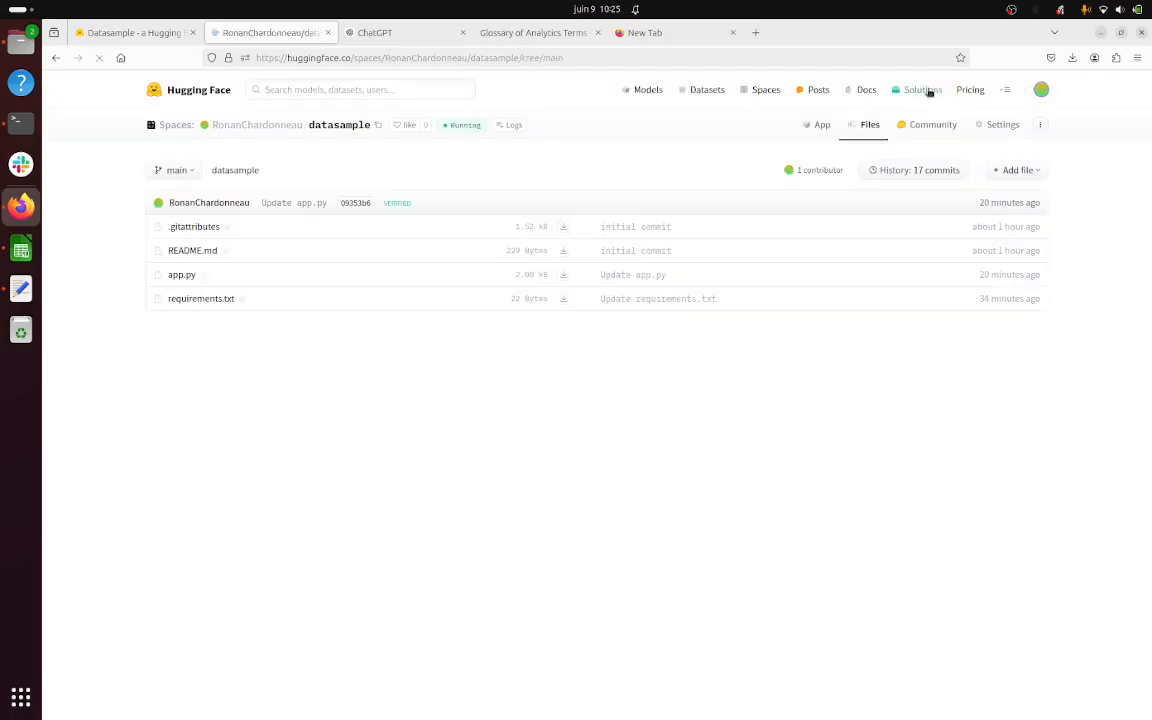
Open the Space's app.py and examine the load_dataset line referencing the dictionnary dataset and the rest of the code.
click(182, 274)
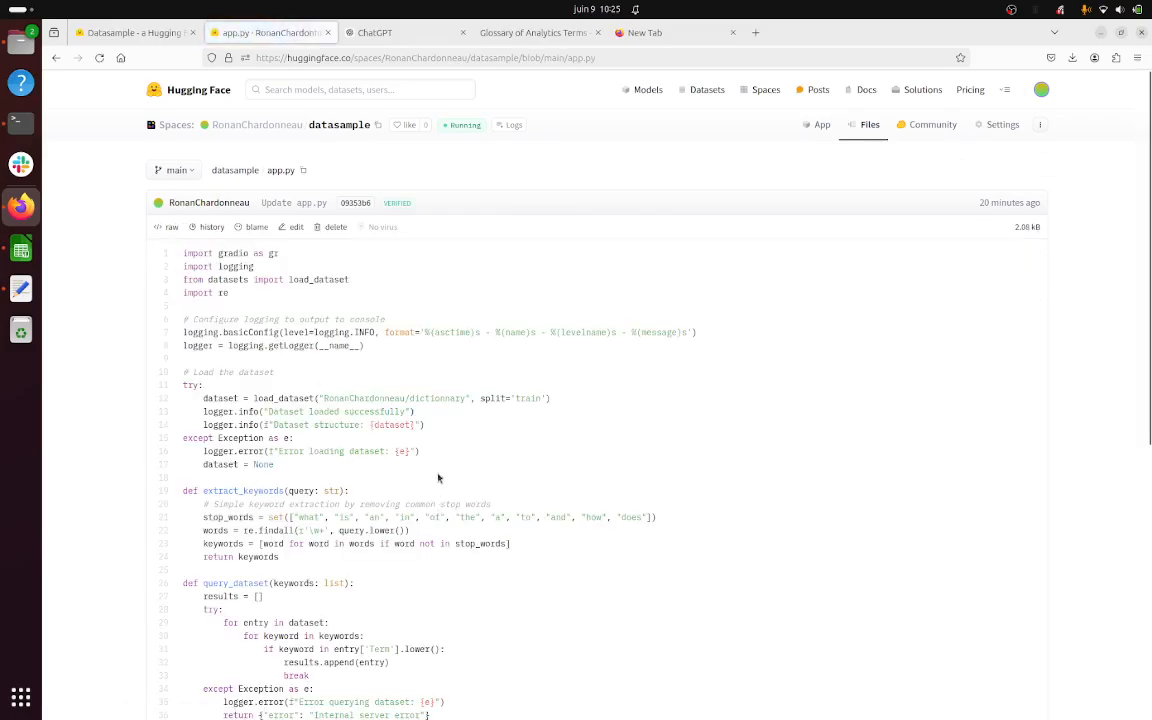
drag(322, 396, 467, 398)
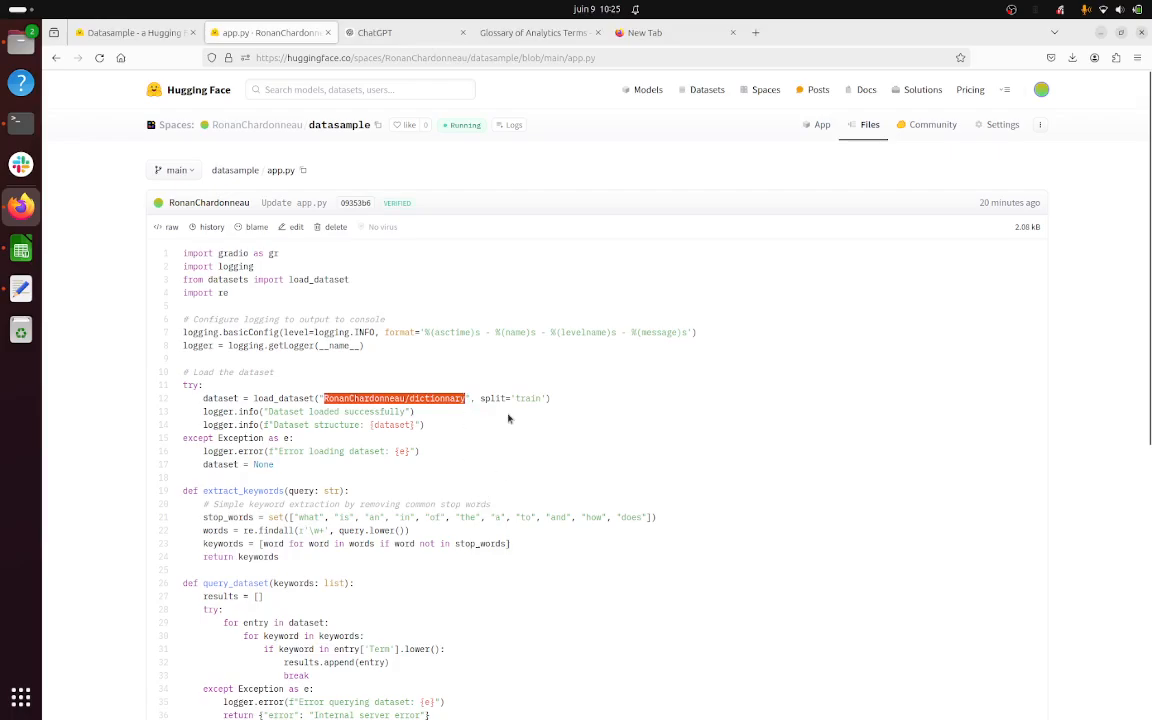
scroll(470, 473, down, 5)
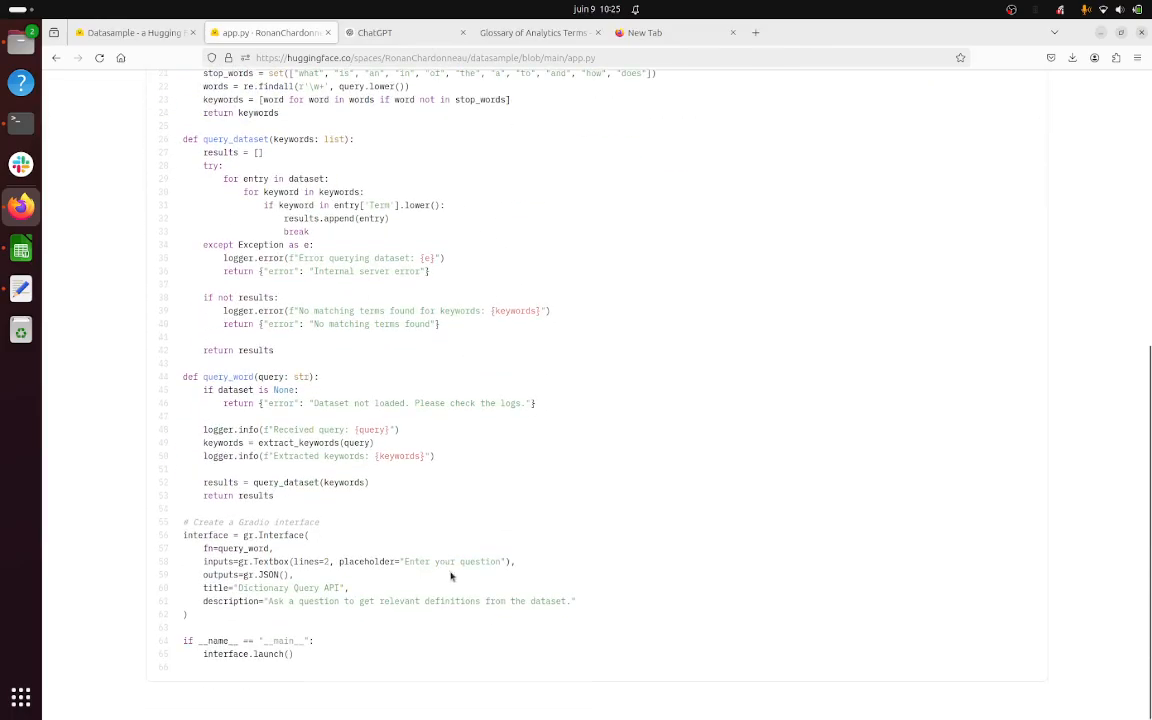
scroll(478, 520, up, 5)
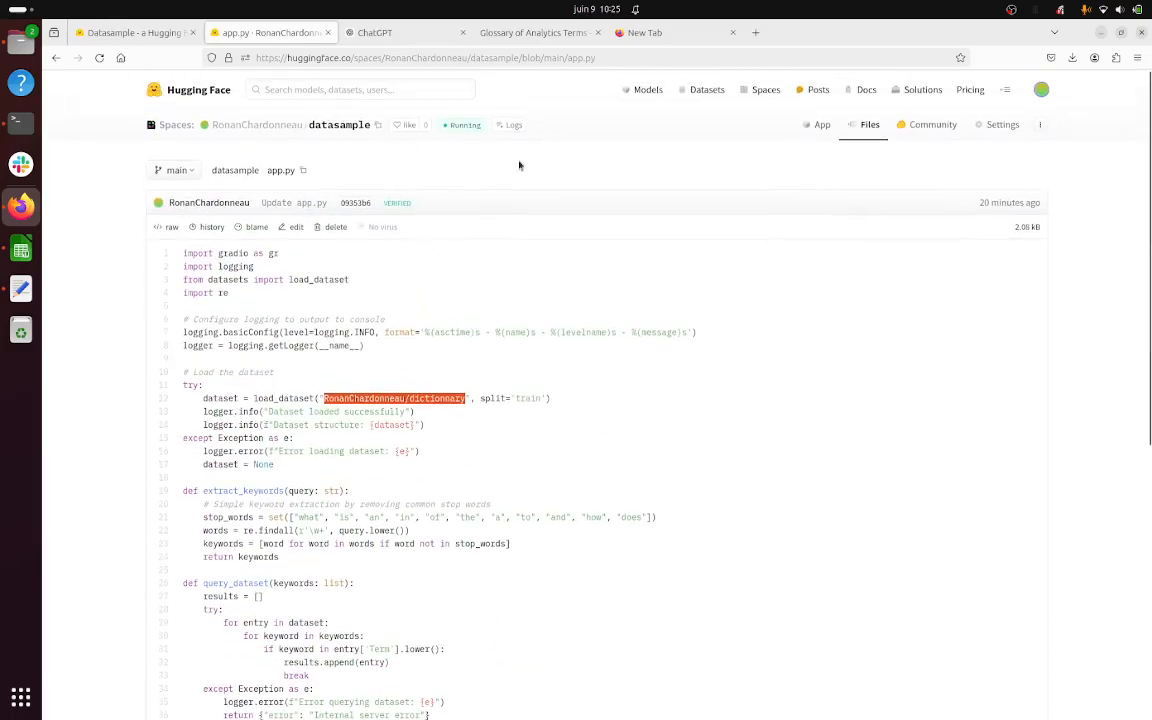
Open the Datasample Space's running app and submit the query "idvisit".
click(822, 127)
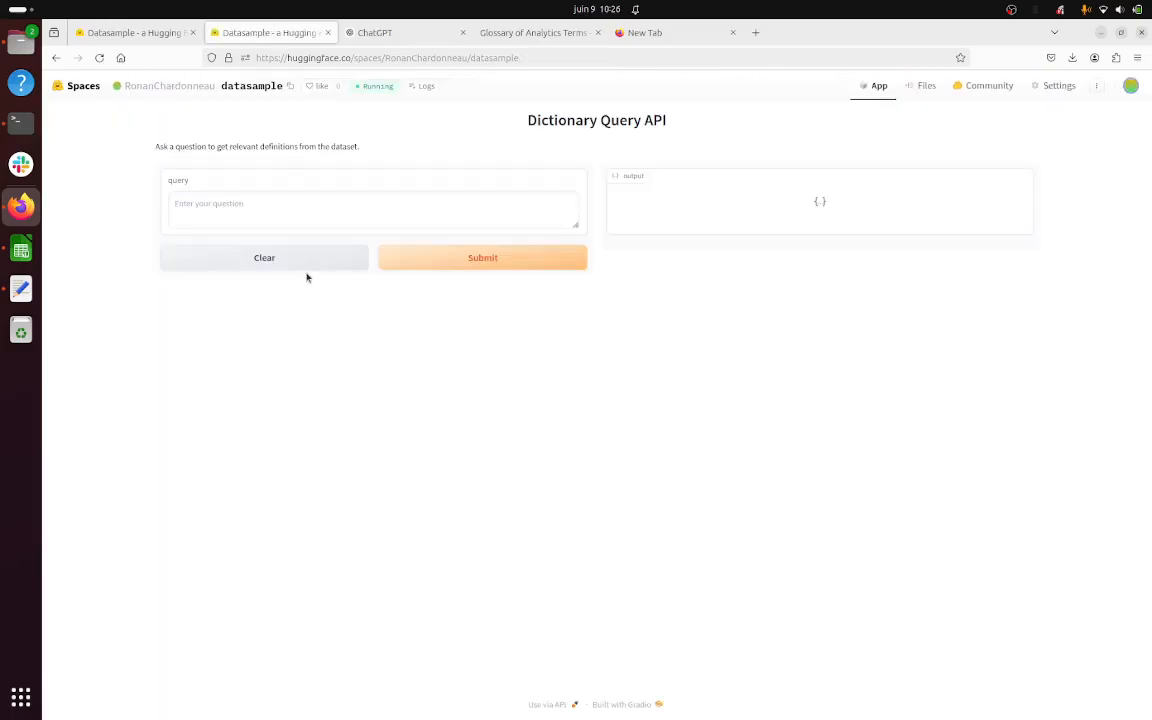
click(329, 206)
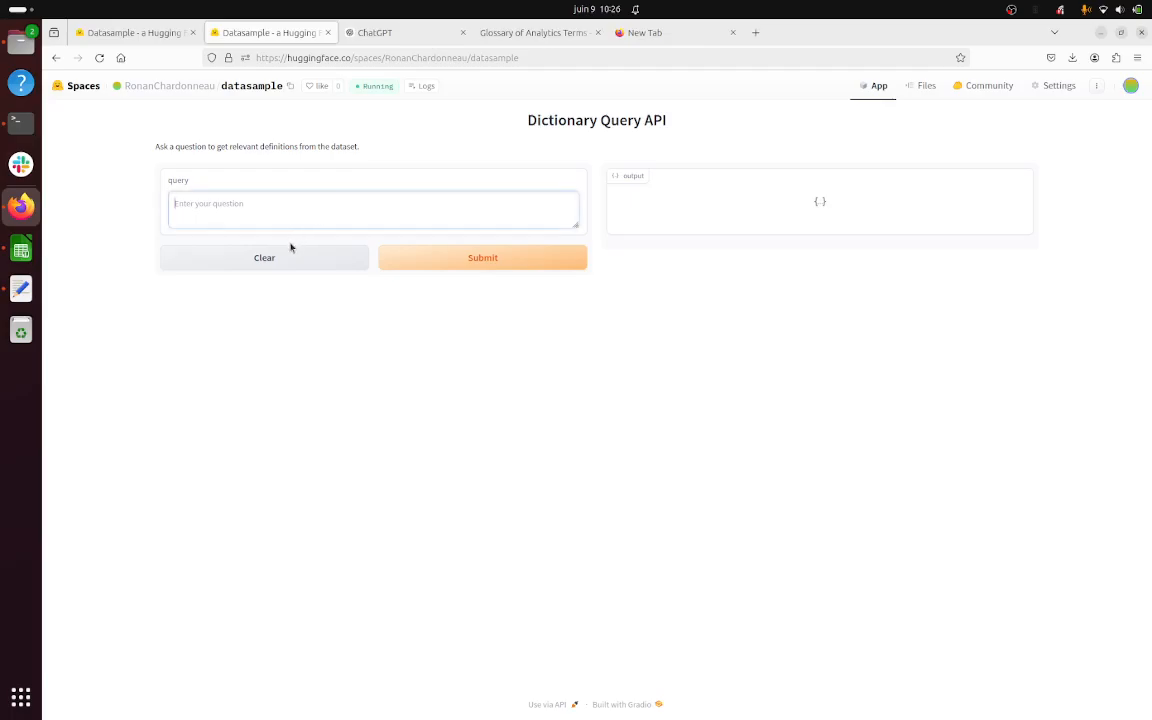
text(idvisit)
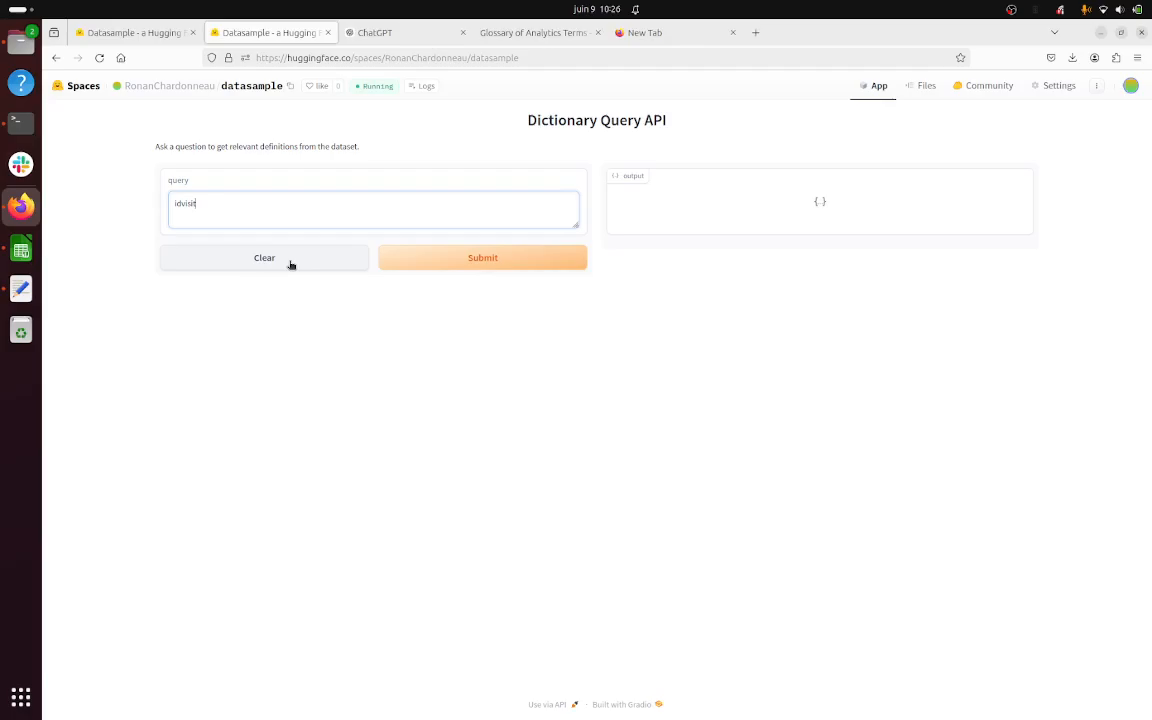
click(440, 258)
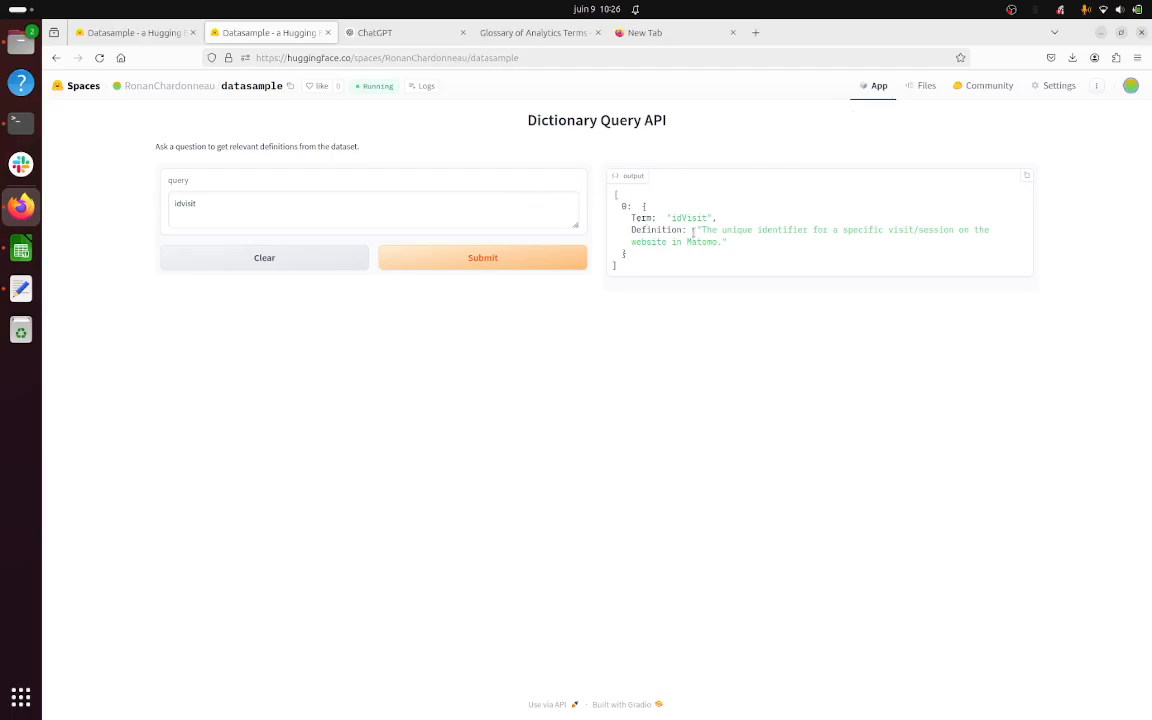
Reword the query as the full question "what is an idvisit?" and submit it.
click(357, 216)
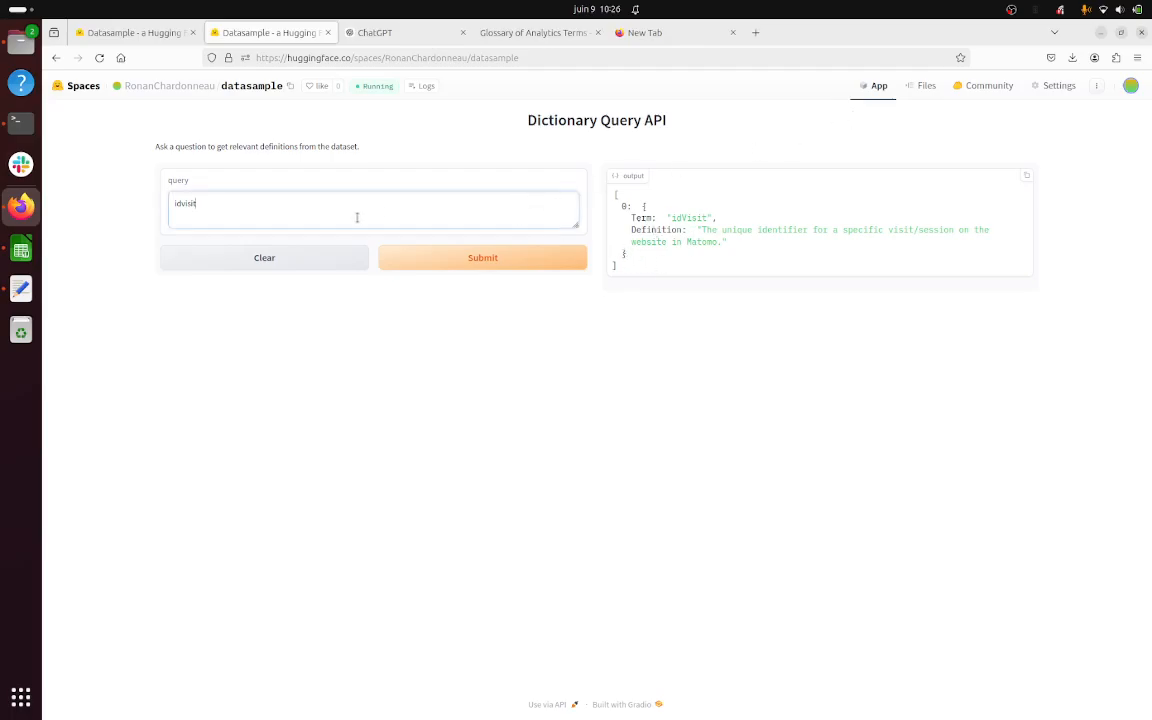
text(what is an)
click(508, 257)
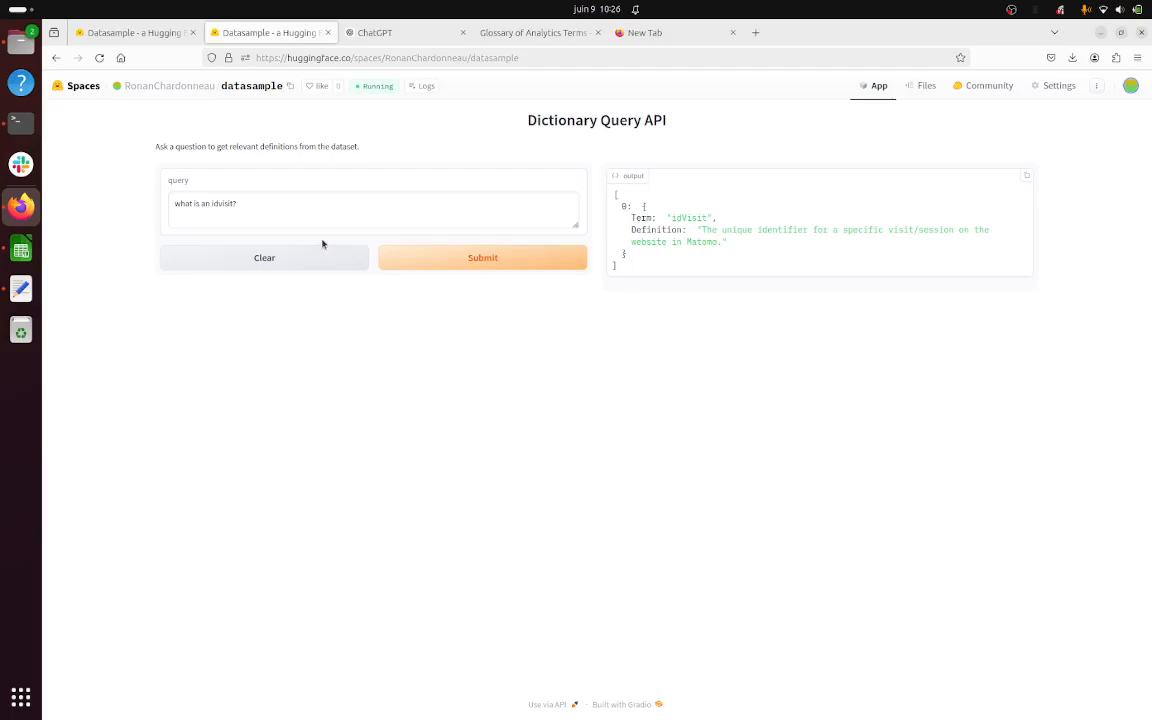
Submit the question "how can i get the total count of visits in matomo?" and look through the returned terms and definitions.
drag(298, 215, 90, 185)
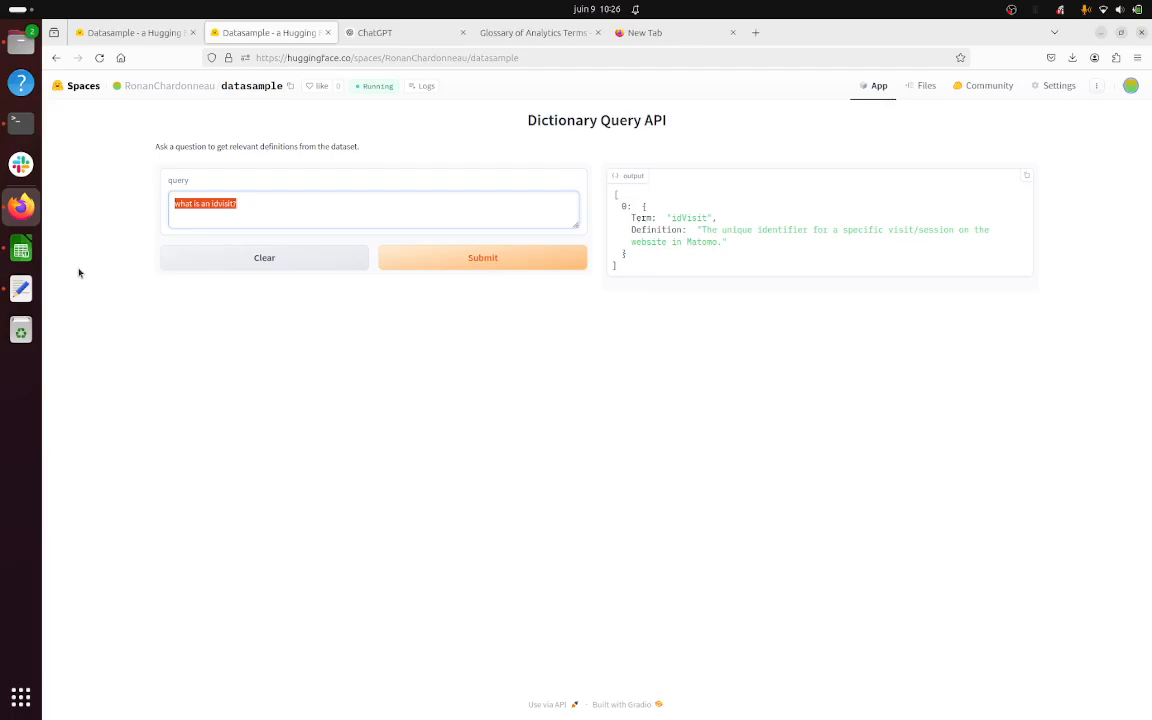
text(how can i get the to)
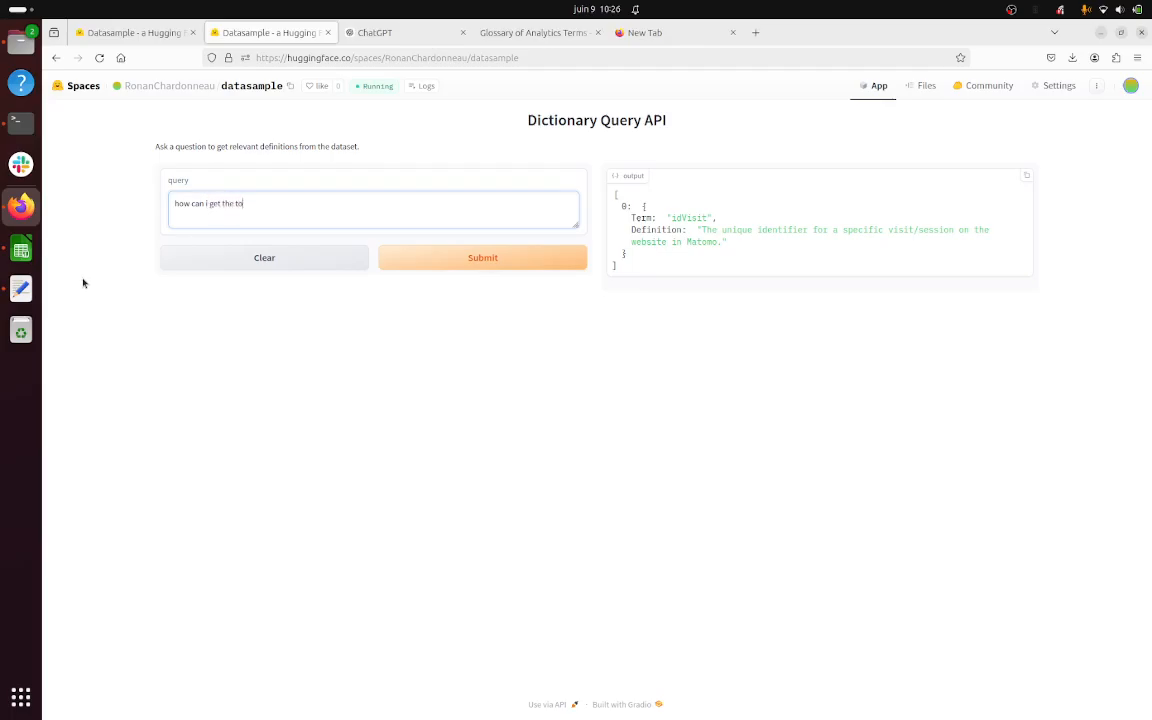
text(isits in matomo?)
click(425, 262)
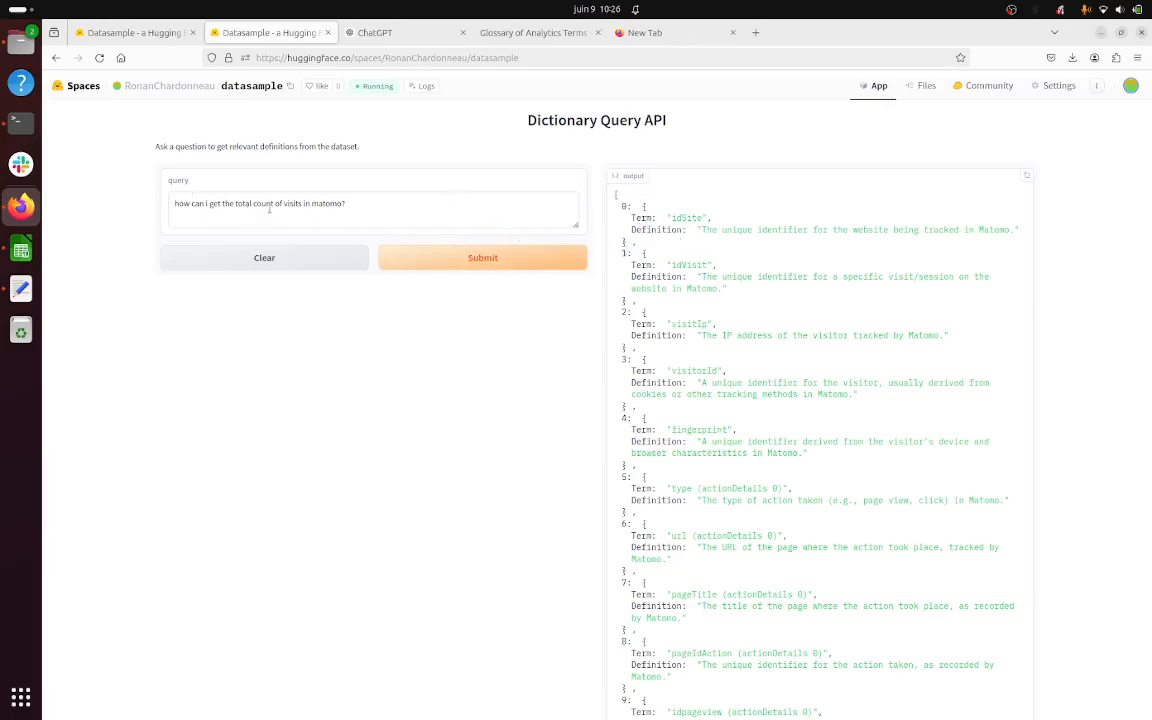
scroll(716, 432, down, 20)
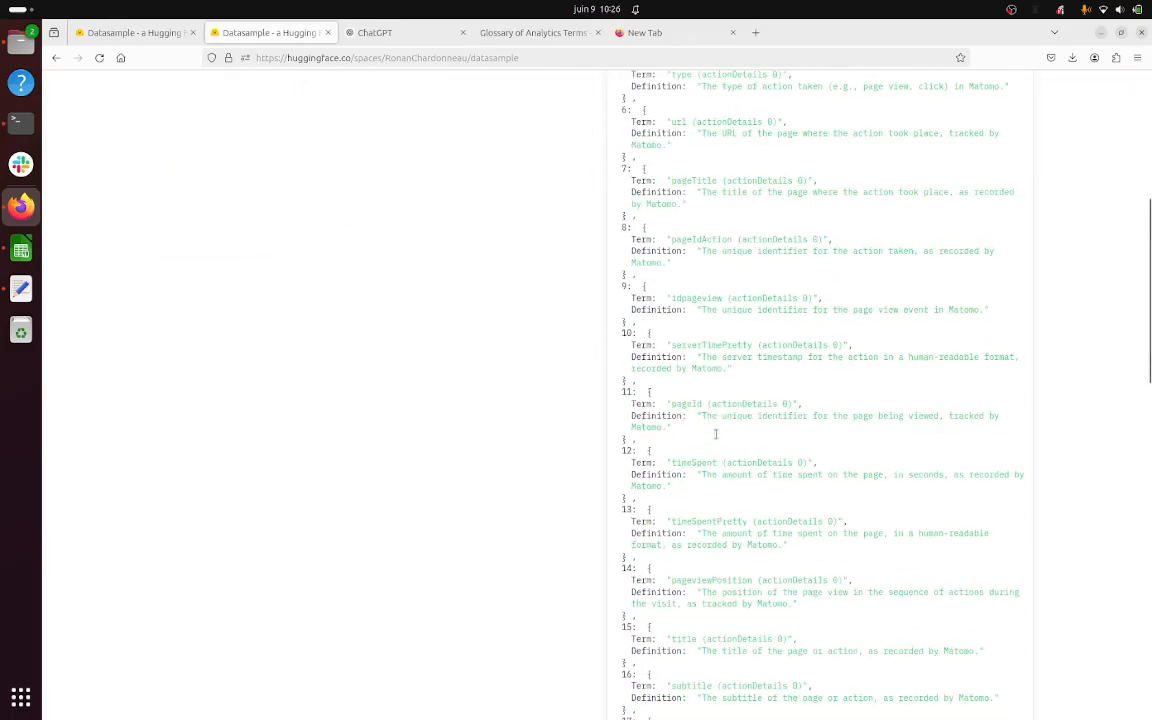
scroll(722, 437, up, 20)
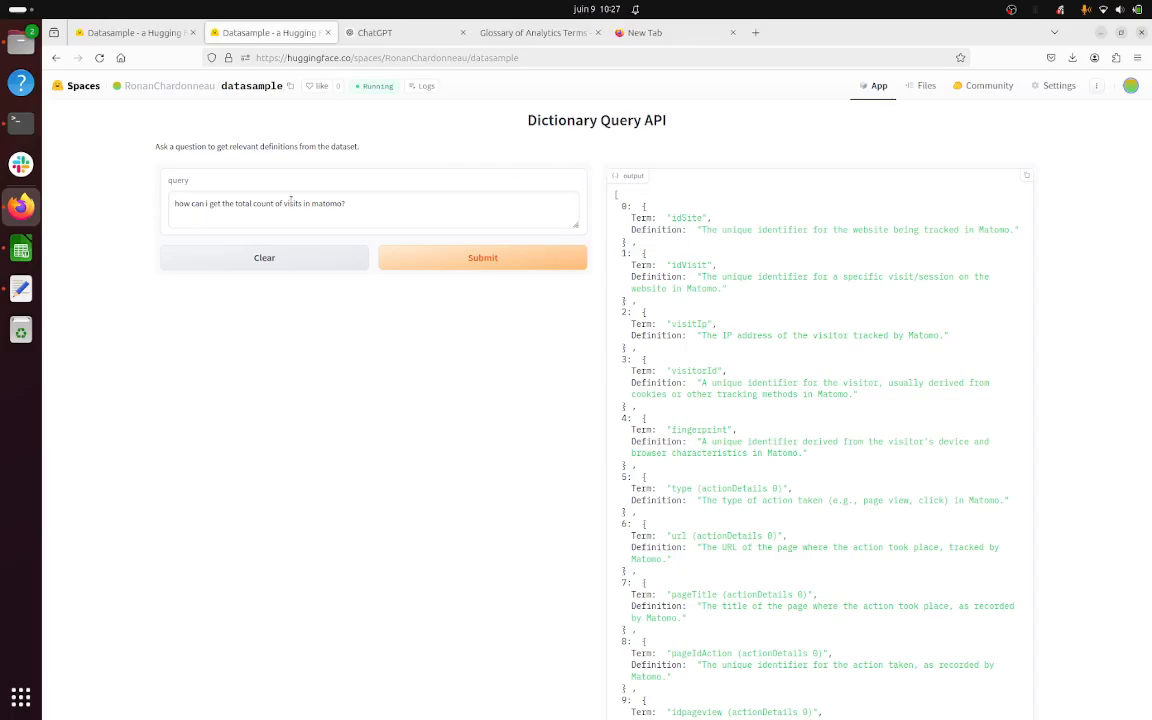
triple_click(358, 209)
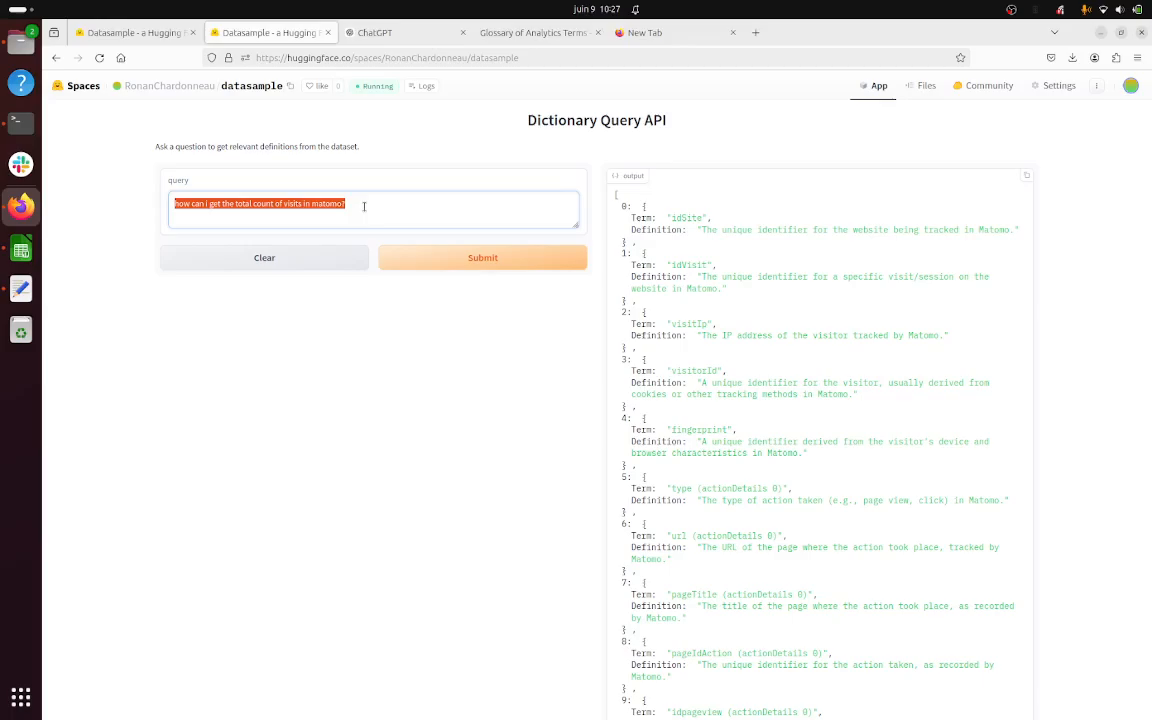
Review the code in the Space's app.py again, then return to the repository's file list.
click(930, 87)
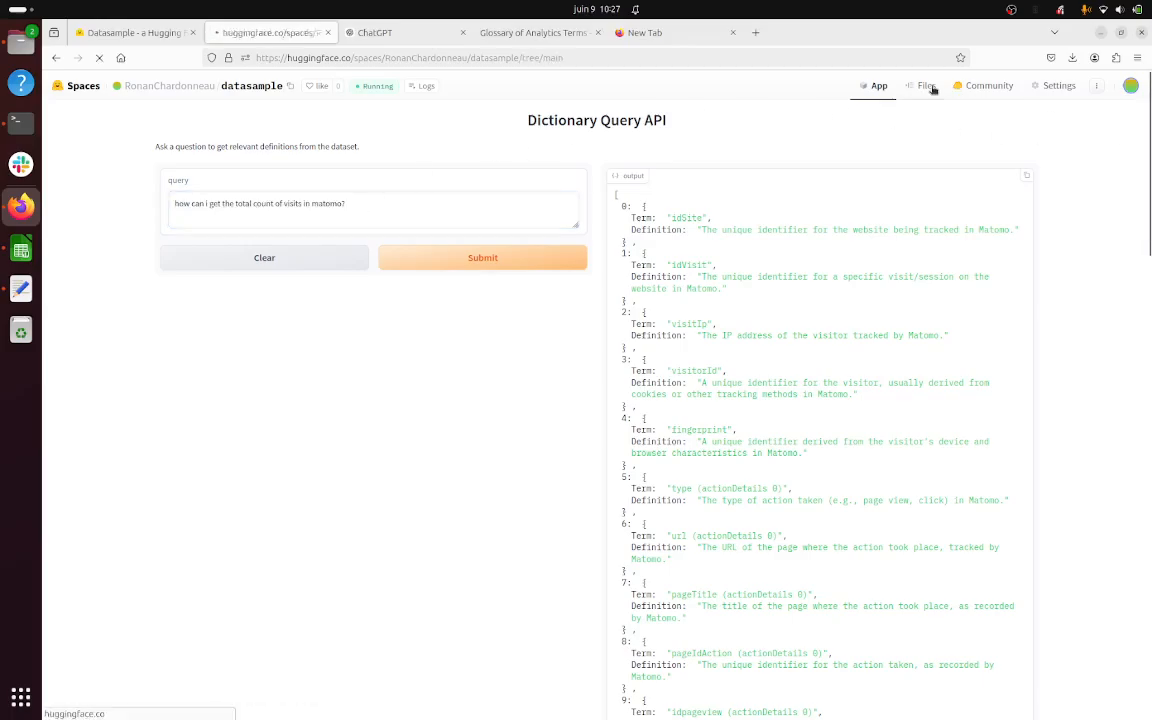
click(180, 275)
scroll(530, 368, down, 5)
scroll(515, 418, down, 1)
scroll(520, 410, up, 6)
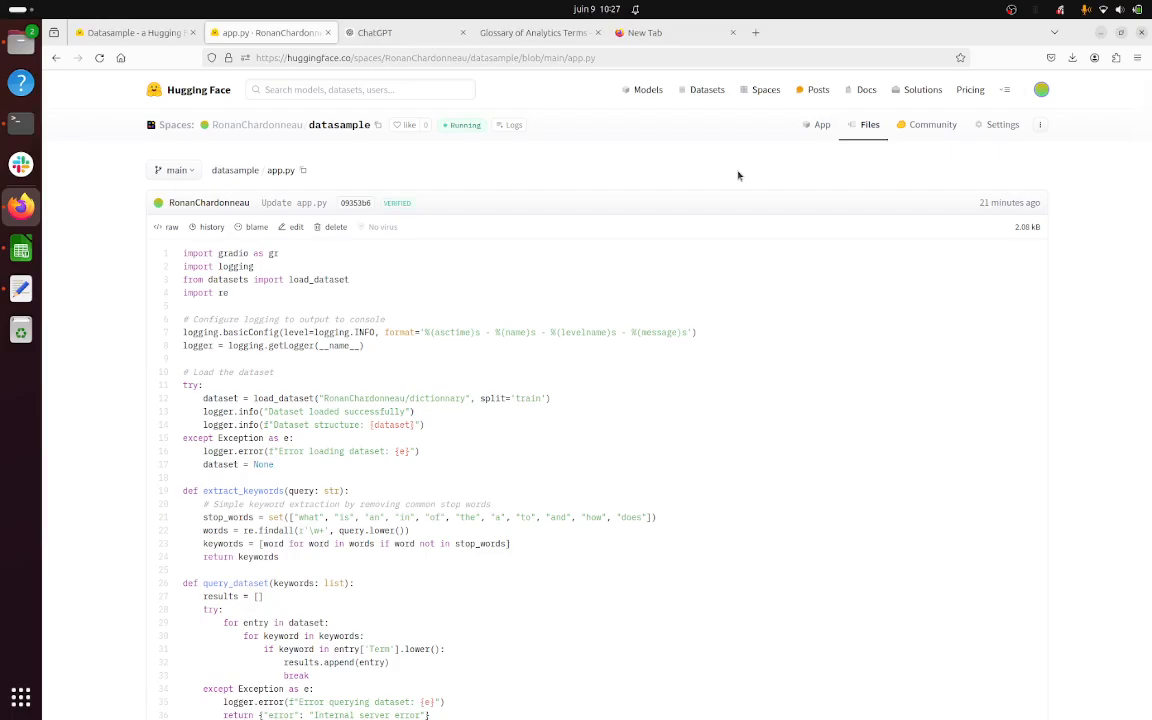
click(867, 124)
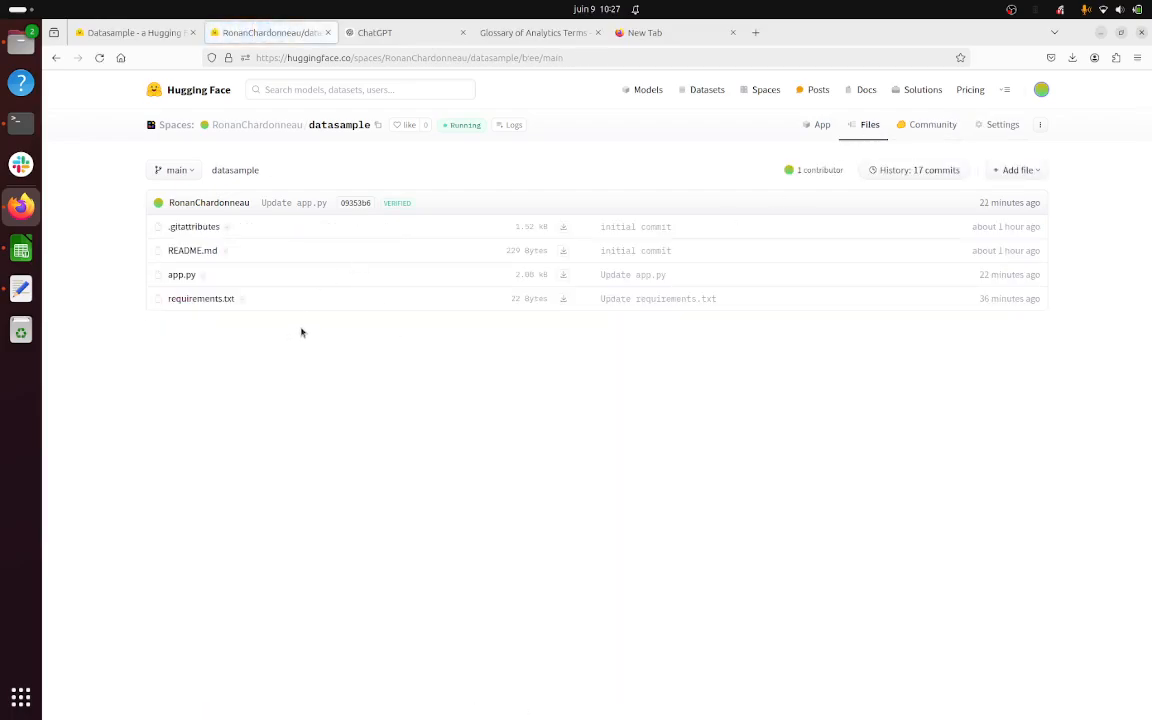